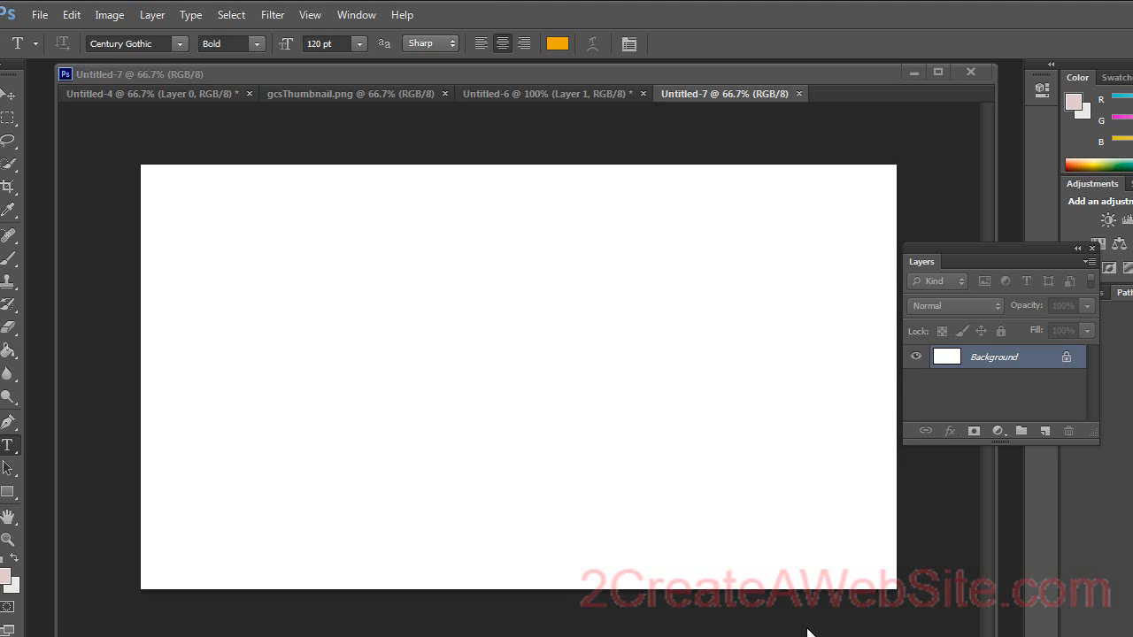
Look over the example thumbnails in gcsThumbnail.png and Untitled-4, ending on the blank Untitled-7 document.
left_click(335, 94)
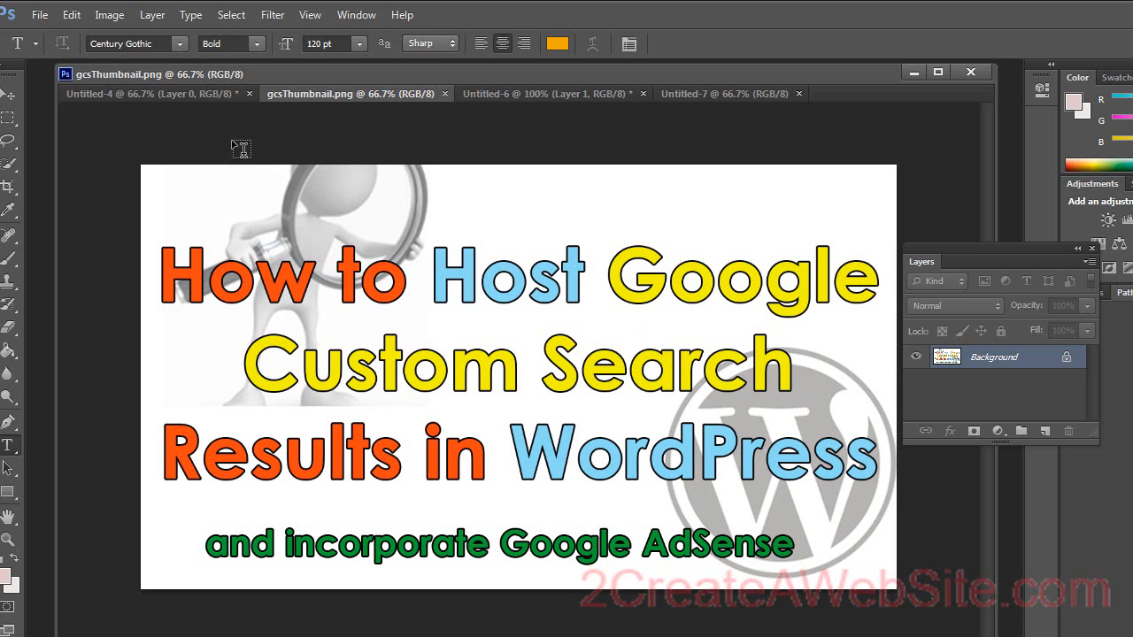
left_click(204, 94)
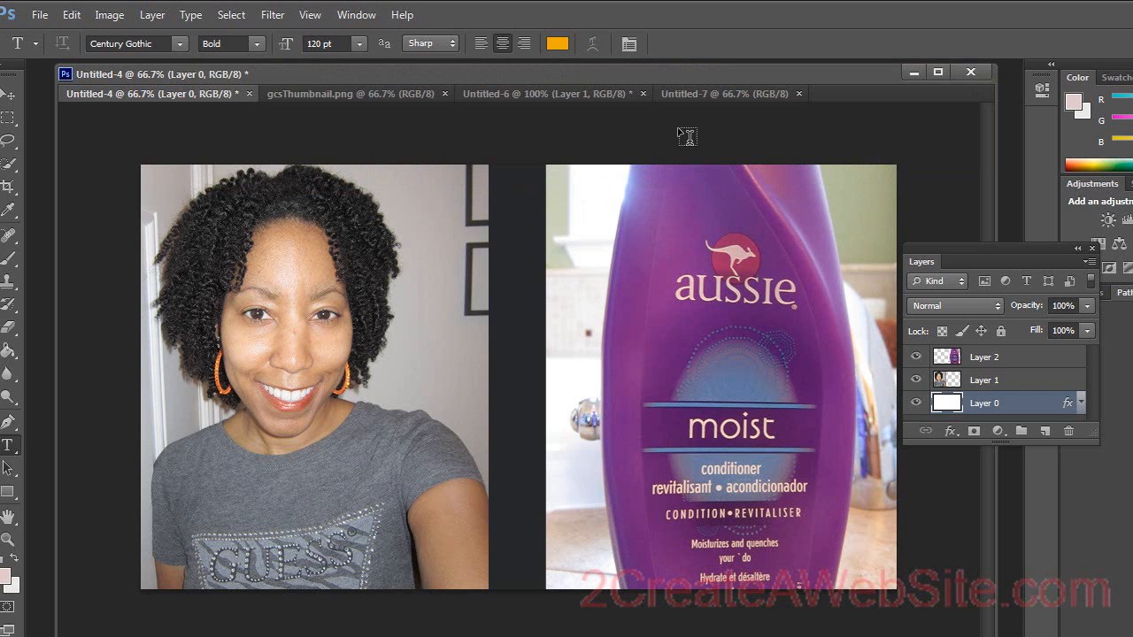
left_click(697, 95)
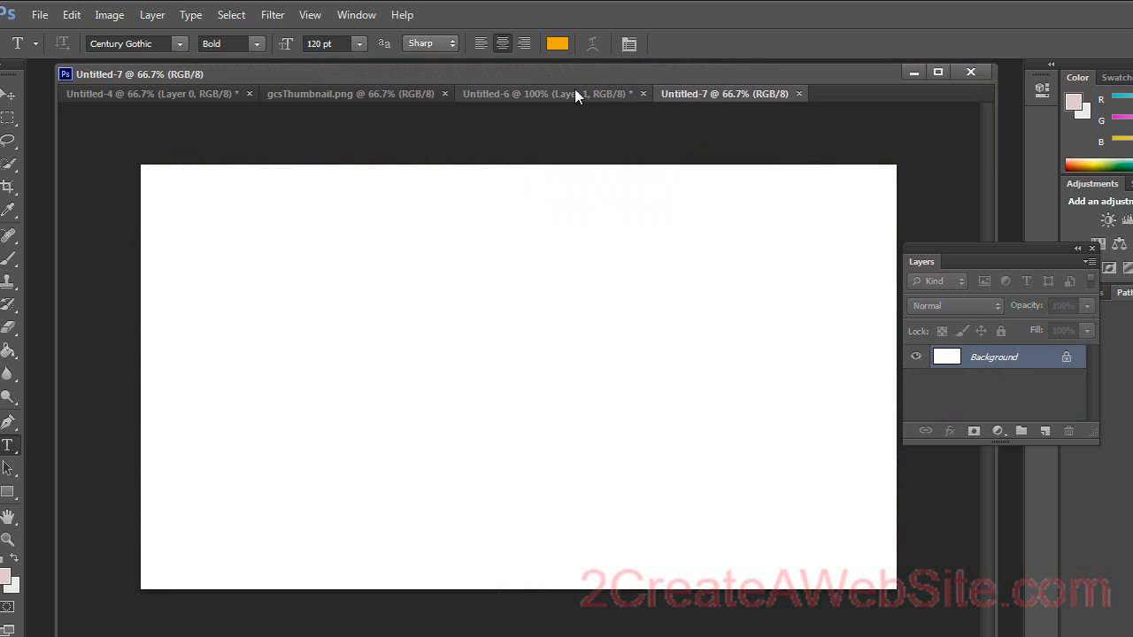
Copy the photo of the man holding a phone from Untitled-6 onto the left side of the Untitled-7 canvas.
left_click(570, 92)
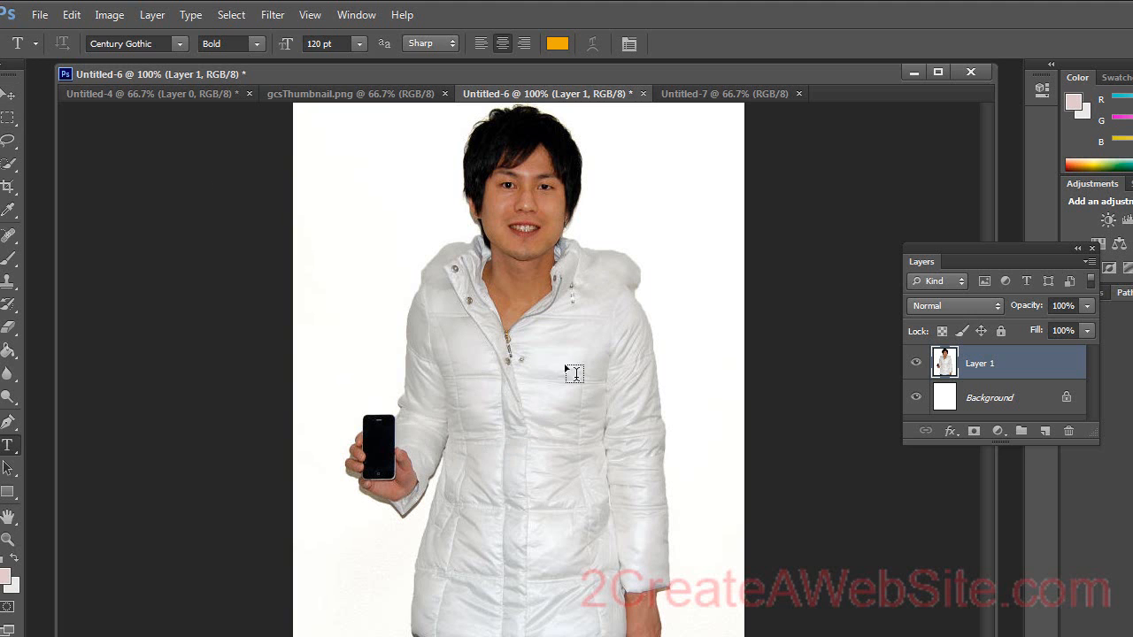
left_click(10, 93)
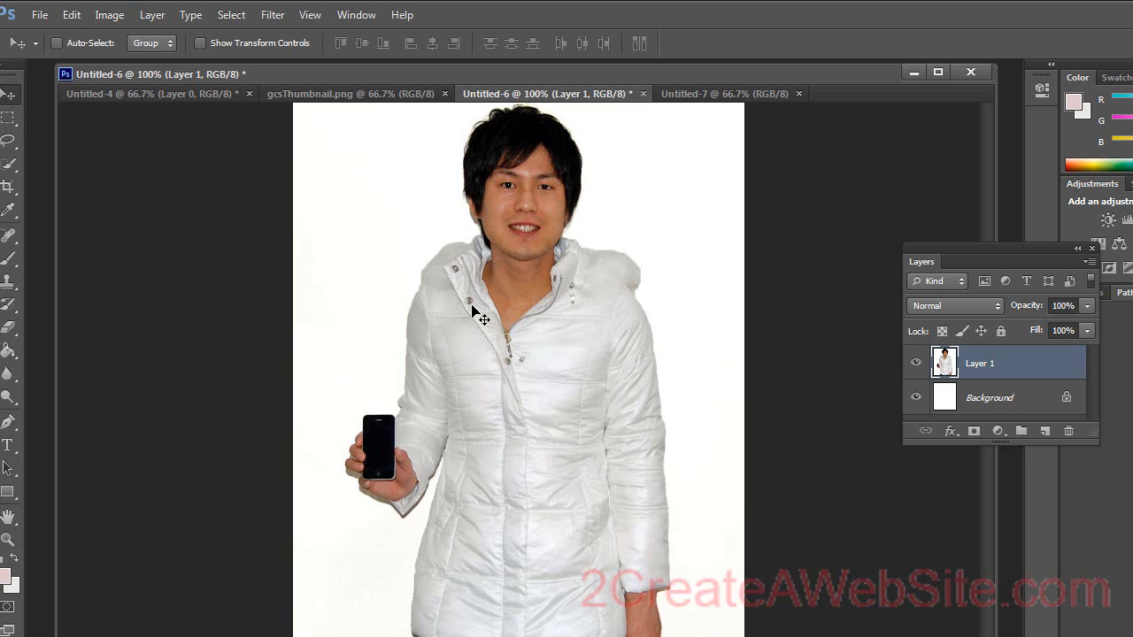
left_click_drag(476, 328, 550, 286)
left_click_drag(558, 332, 270, 470)
Enlarge the man's photo with Free Transform so it fills the full height of the canvas's left half.
key("ctrl+t")
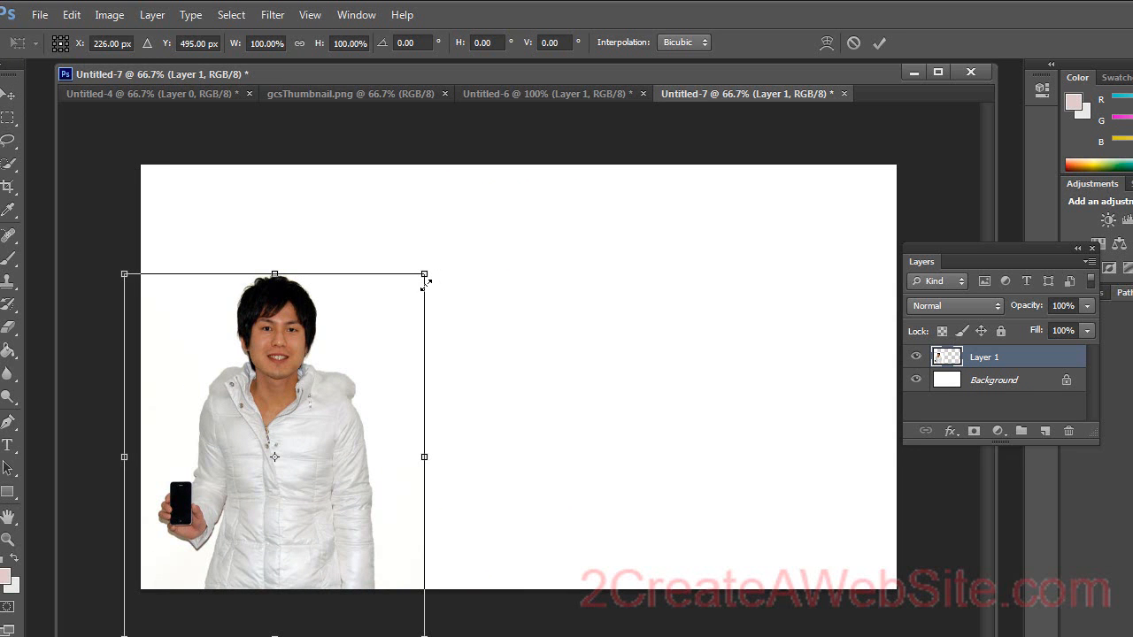
left_click_drag(423, 277, 537, 138)
left_click(880, 42)
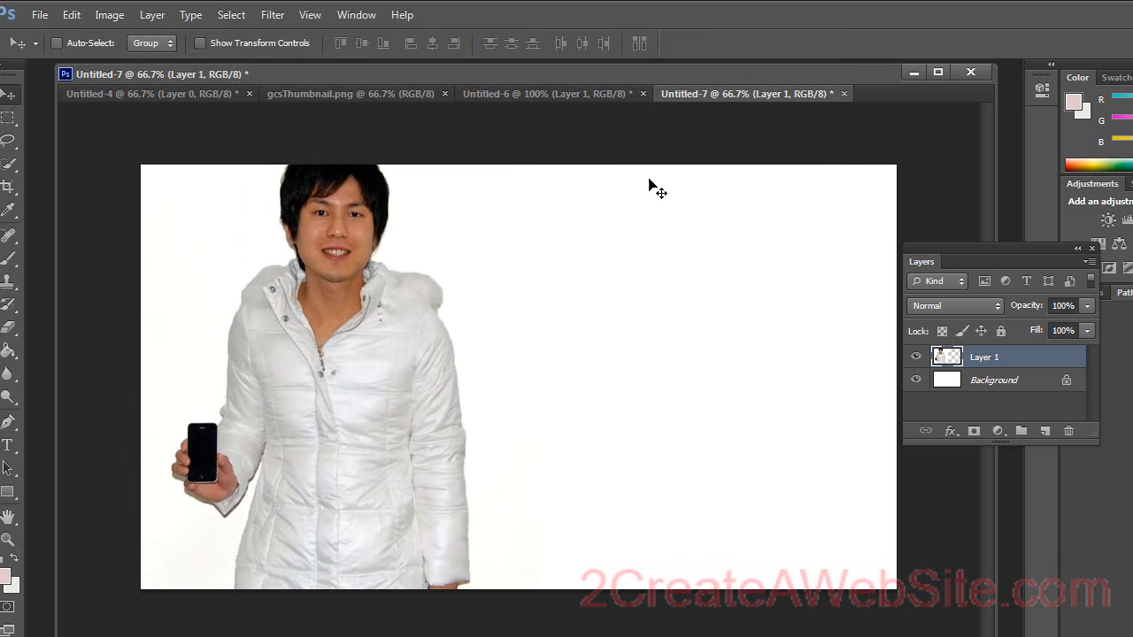
Add the text "iPhone Review" on two lines beside the man, one word per line.
left_click(8, 445)
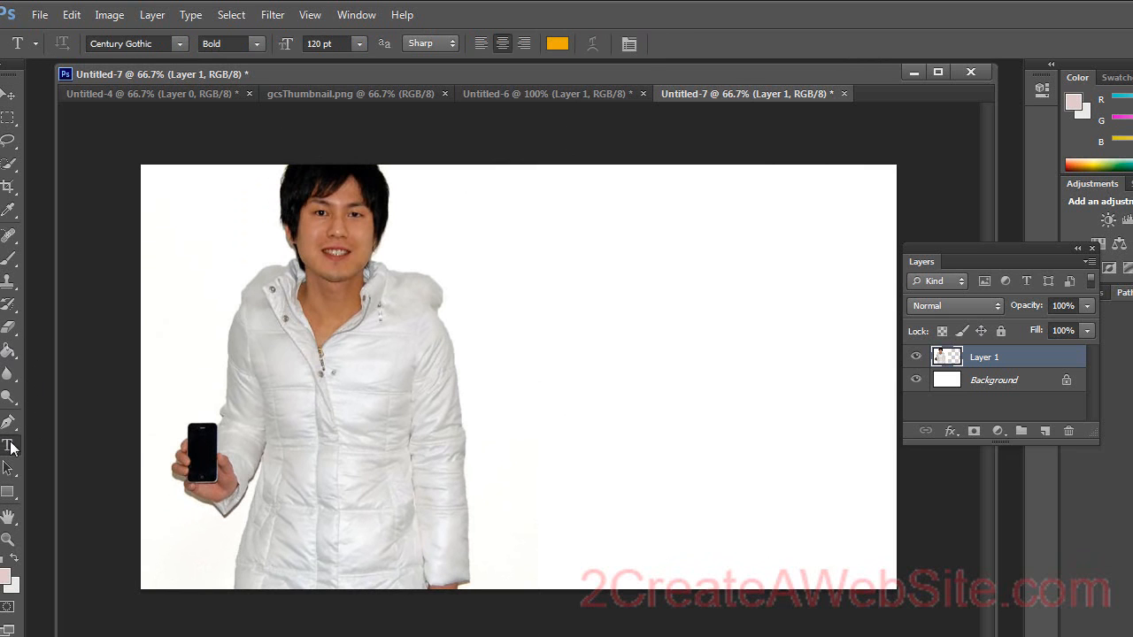
left_click(534, 270)
type("iPhone")
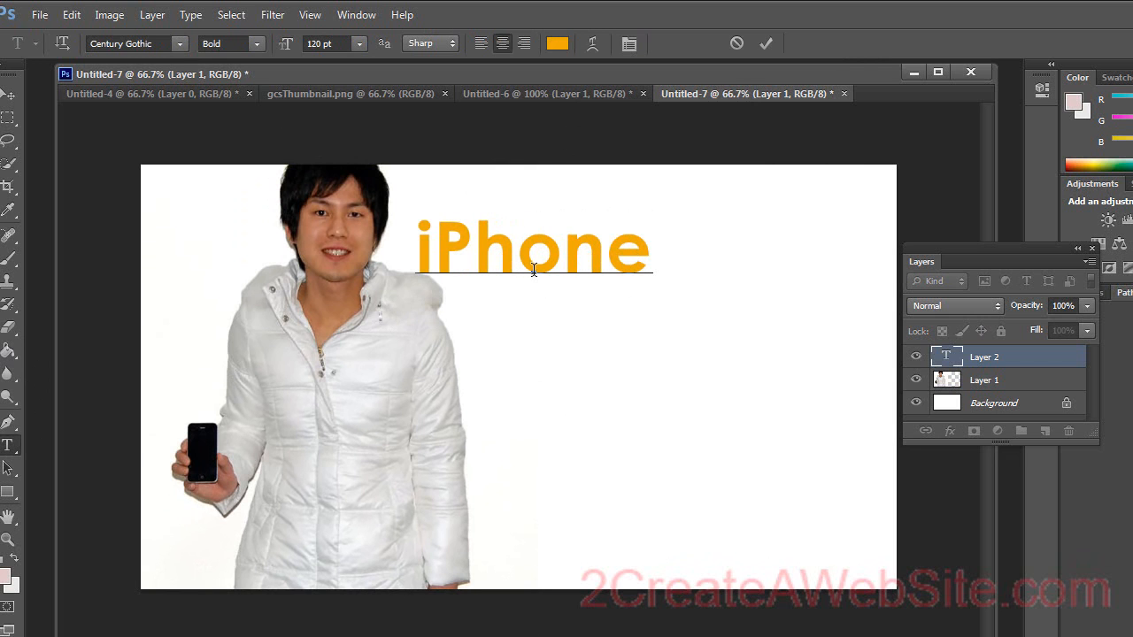
key("Return")
type("Review")
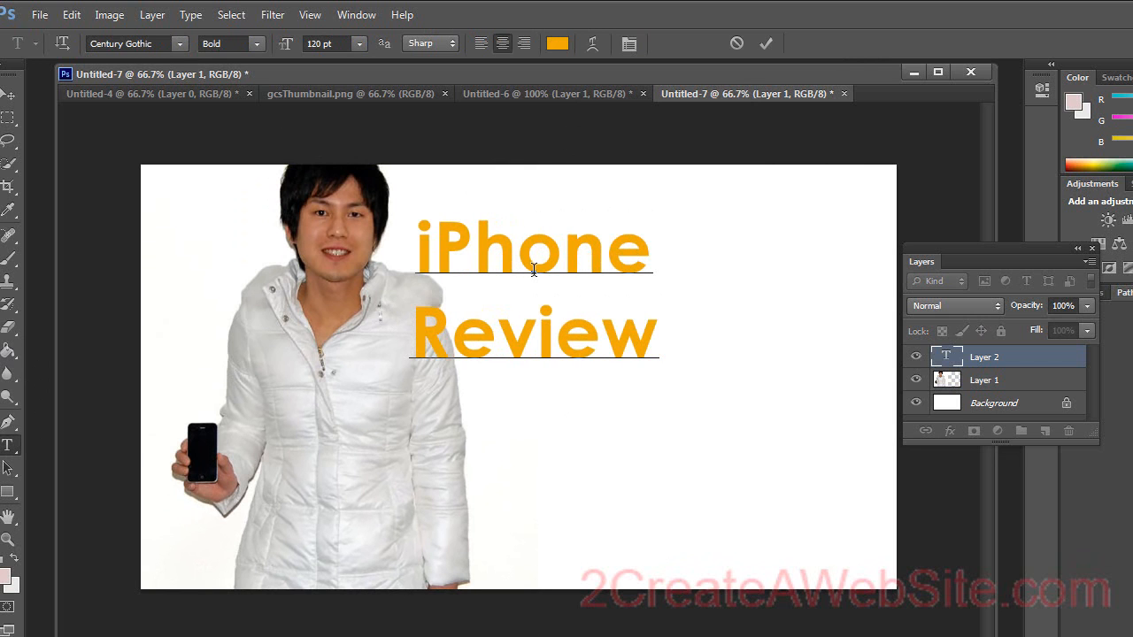
Set the font size of the whole "iPhone Review" text to 200 pt.
key("ctrl+a")
left_click(360, 45)
left_click(320, 43)
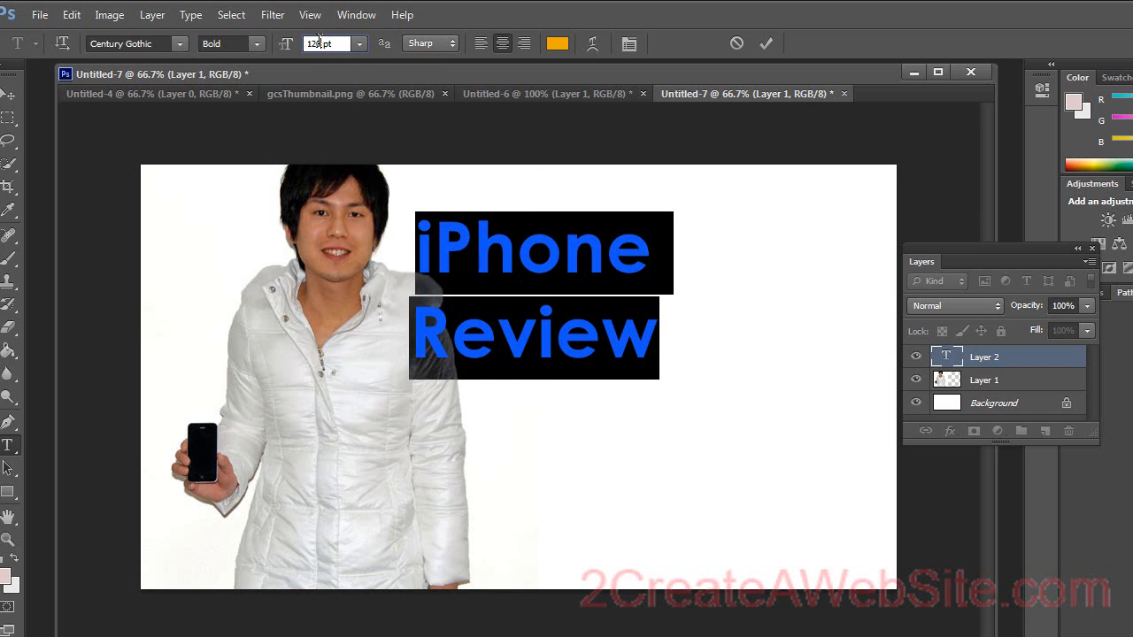
left_click_drag(324, 42, 305, 51)
type("200")
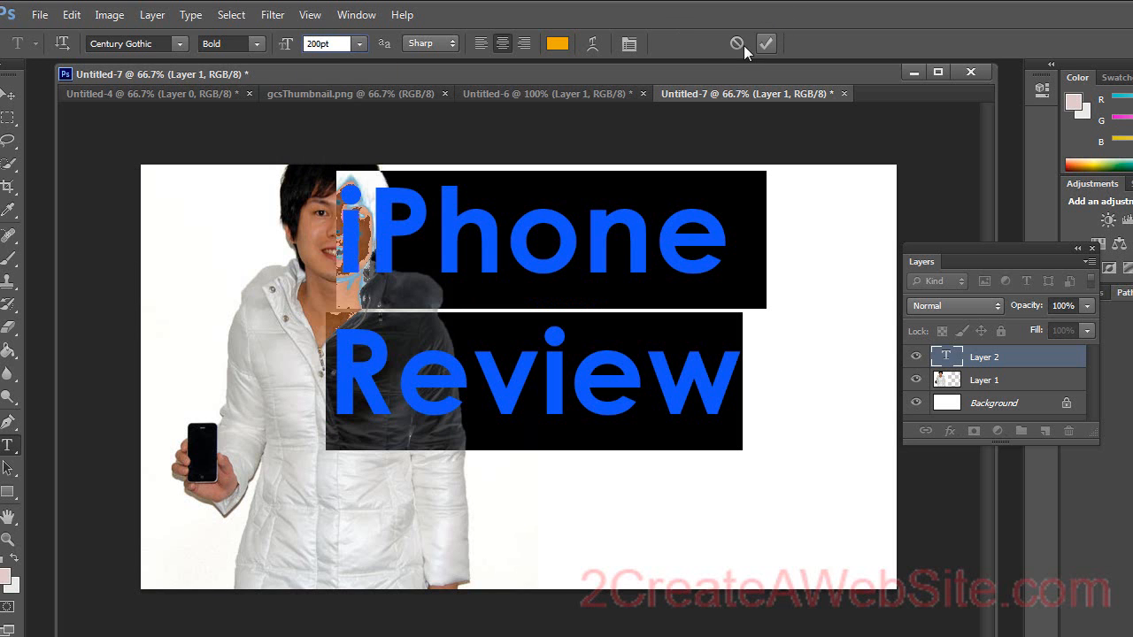
Recolor the "iPhone Review" text red and move it to the empty area right of the man's face.
left_click(557, 44)
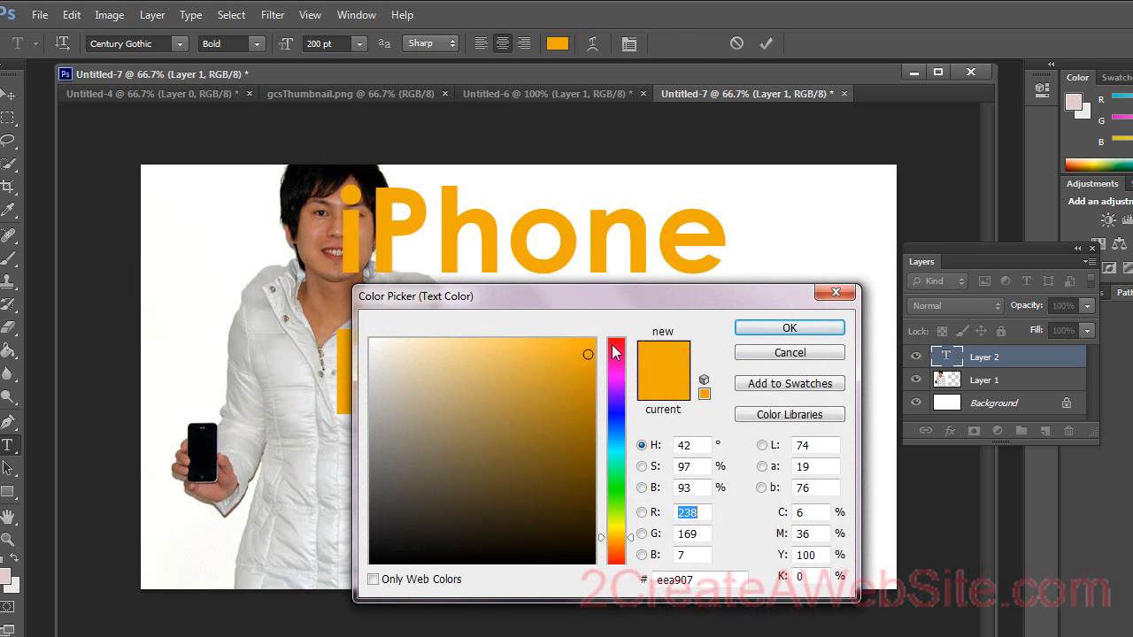
left_click(615, 344)
left_click(819, 330)
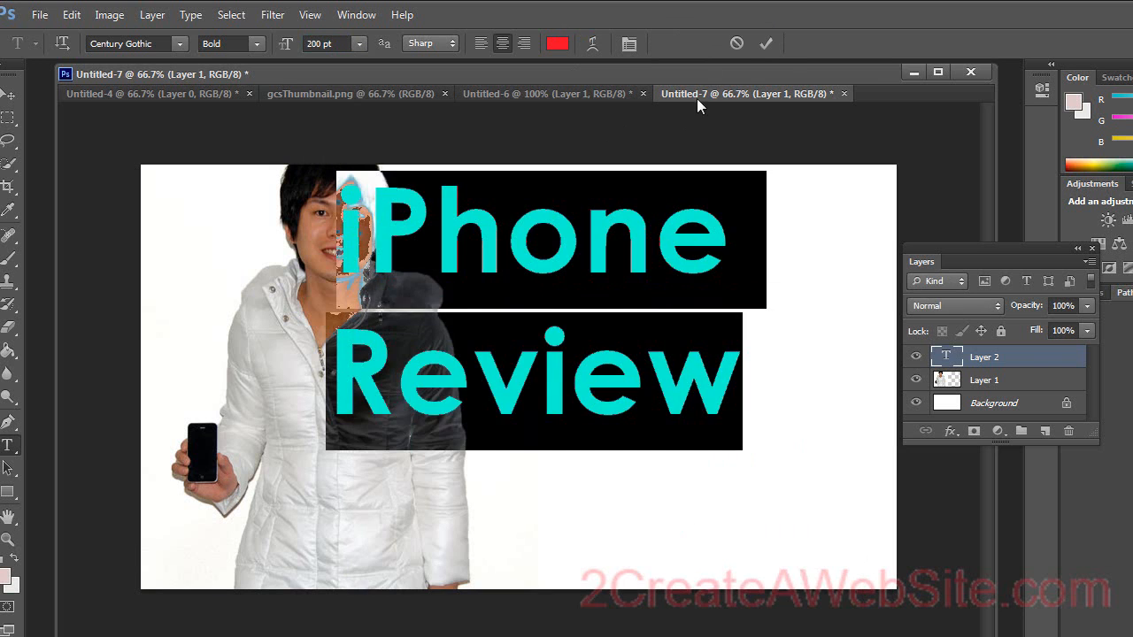
left_click(766, 44)
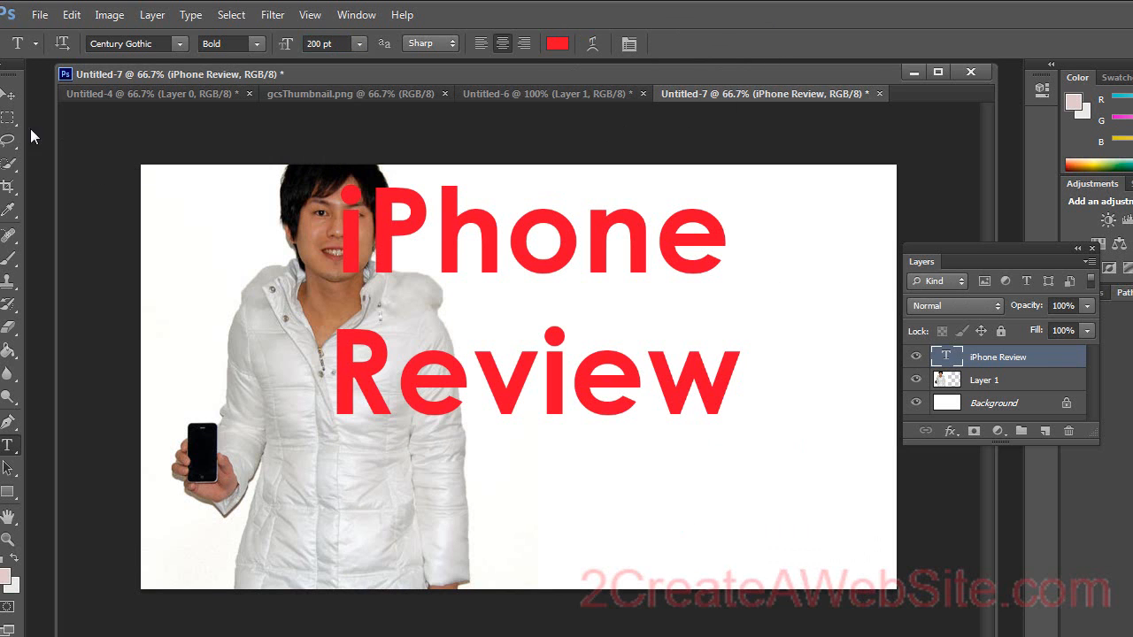
left_click(9, 95)
left_click_drag(465, 240, 596, 292)
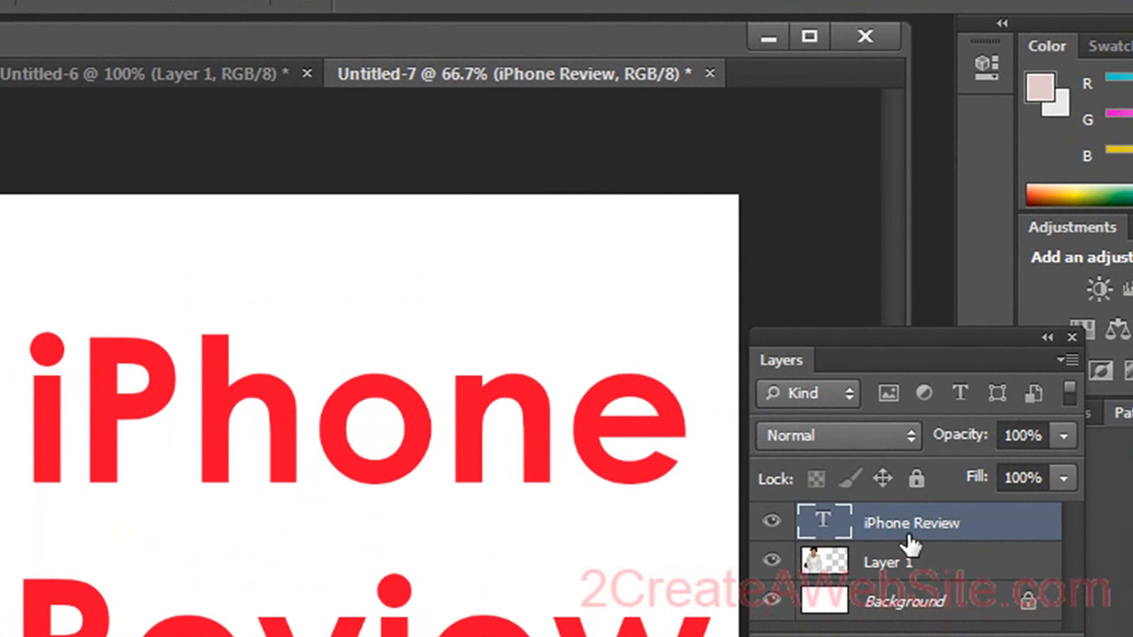
Try a stroke layer style in yellow (#e7fb08) on the "iPhone Review" text layer.
right_click(899, 538)
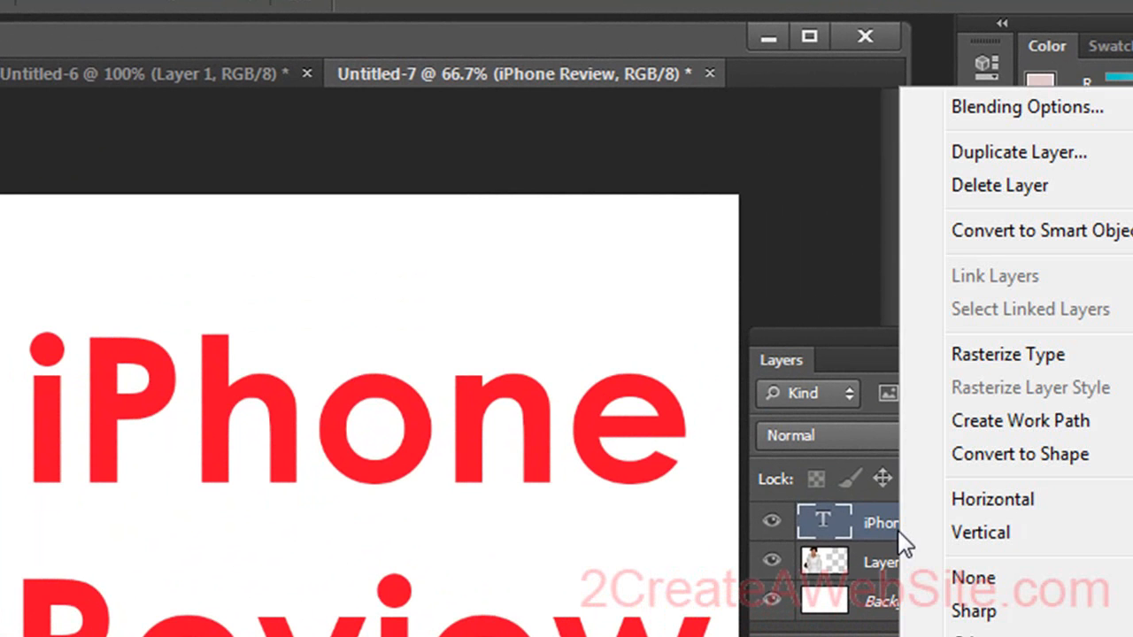
left_click(1026, 113)
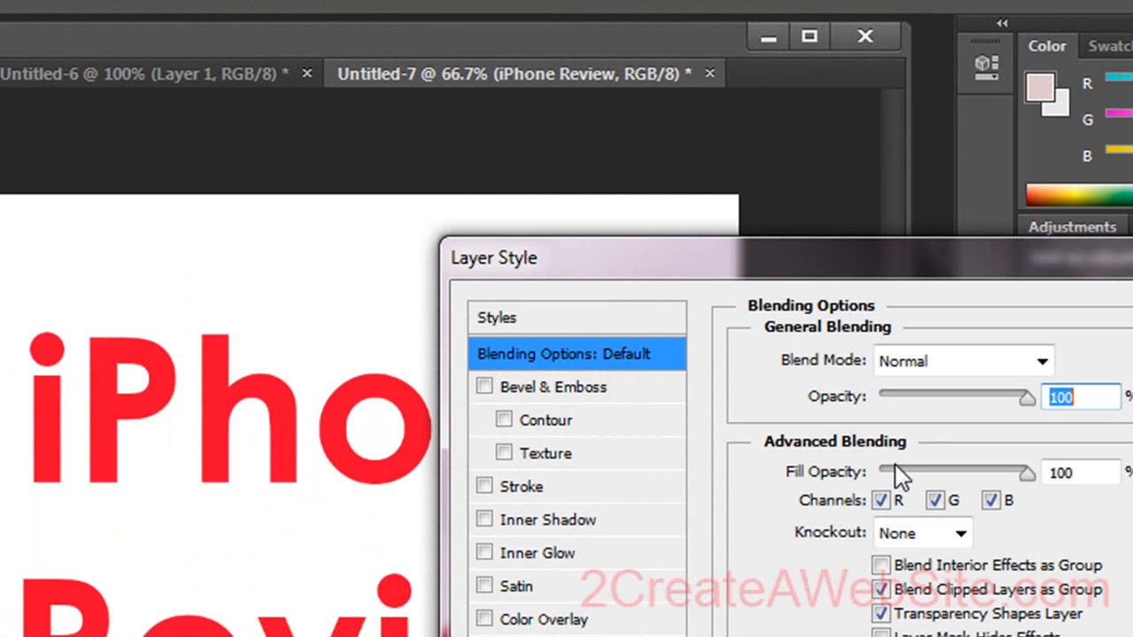
left_click(503, 492)
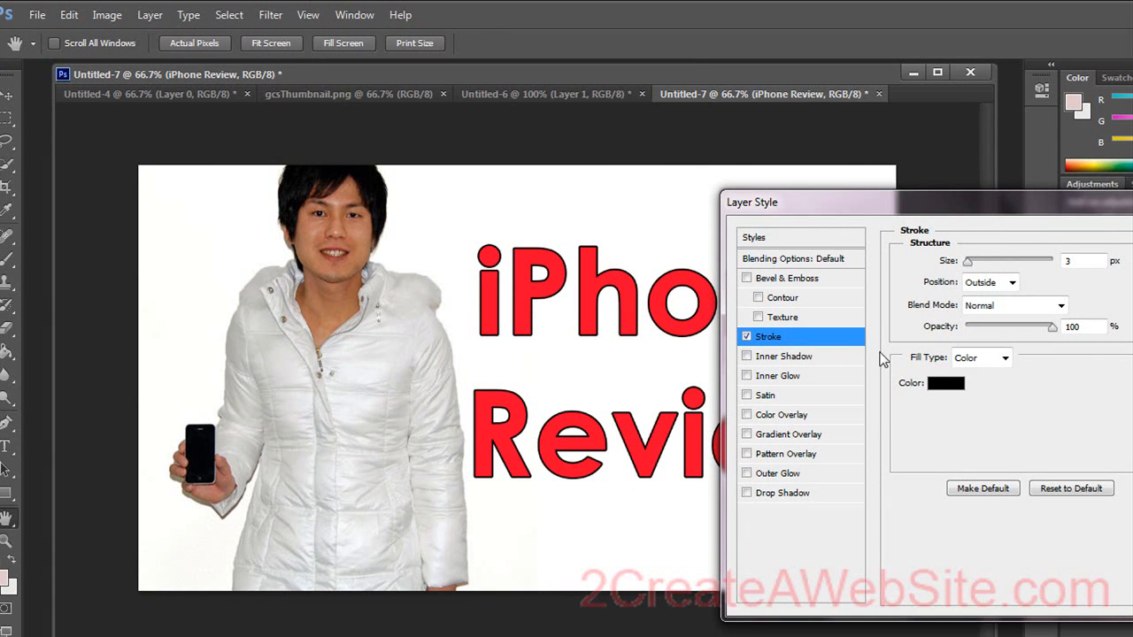
left_click(941, 385)
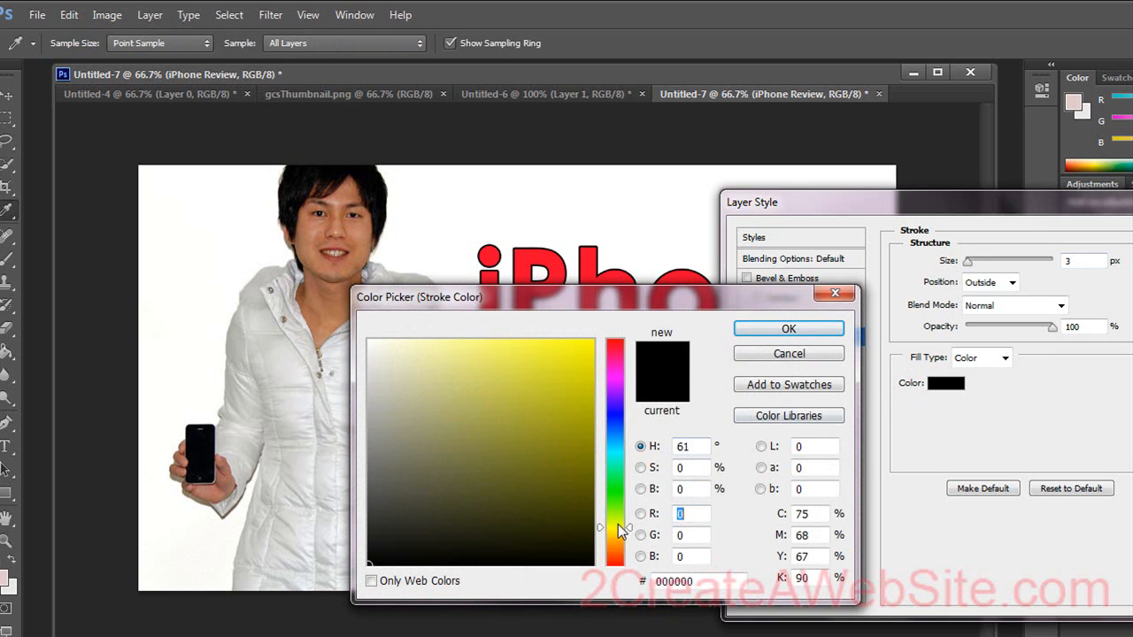
left_click(618, 527)
left_click(586, 344)
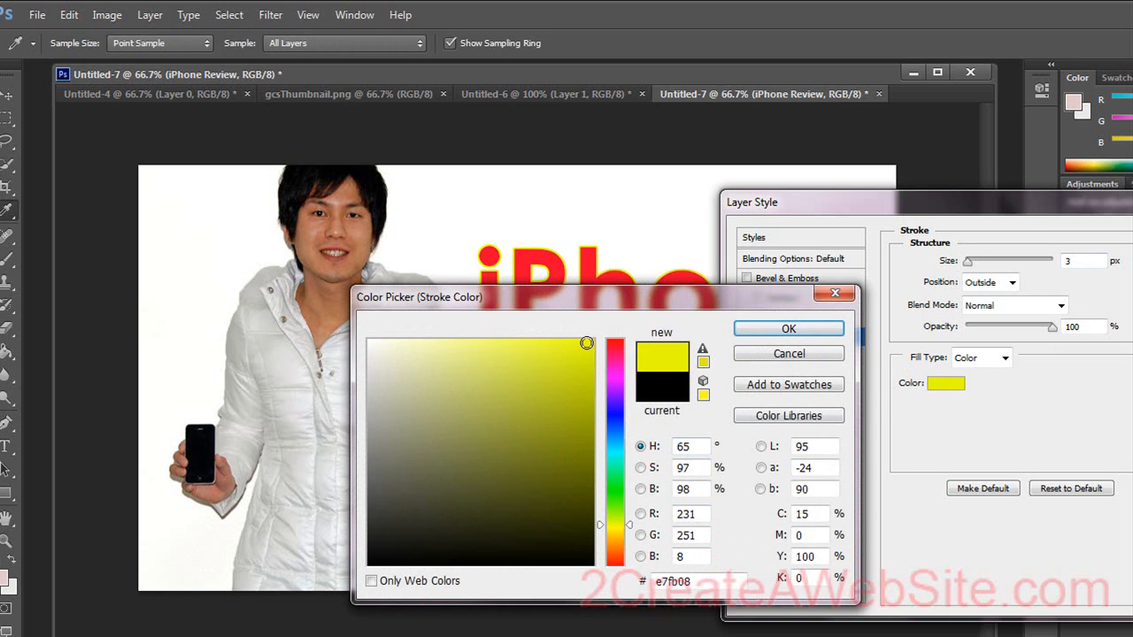
left_click(789, 330)
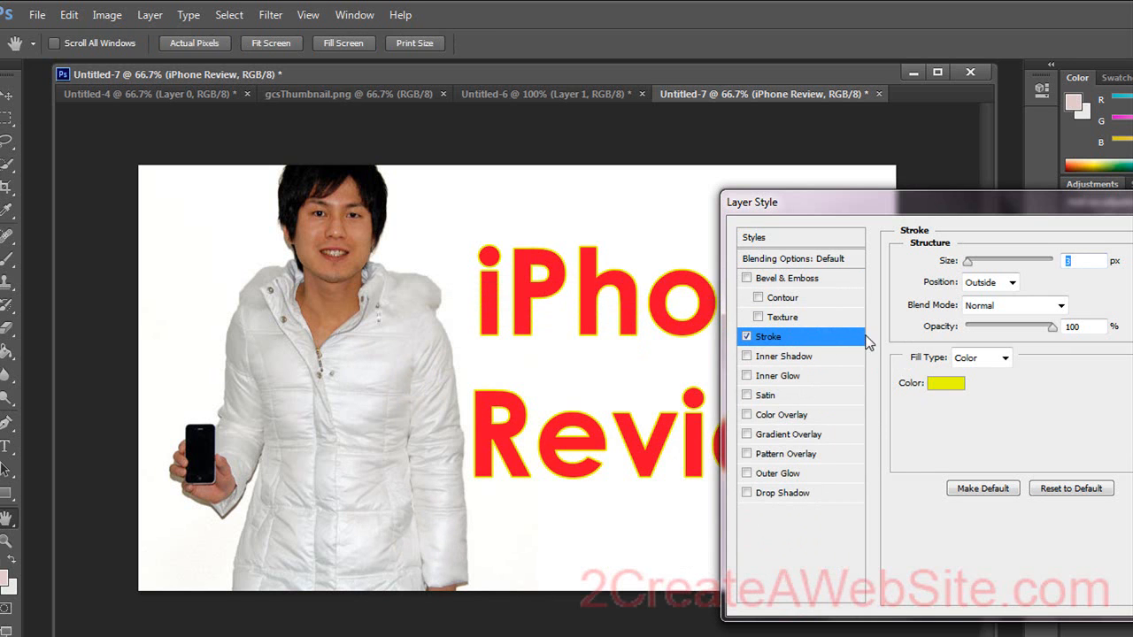
key("Escape")
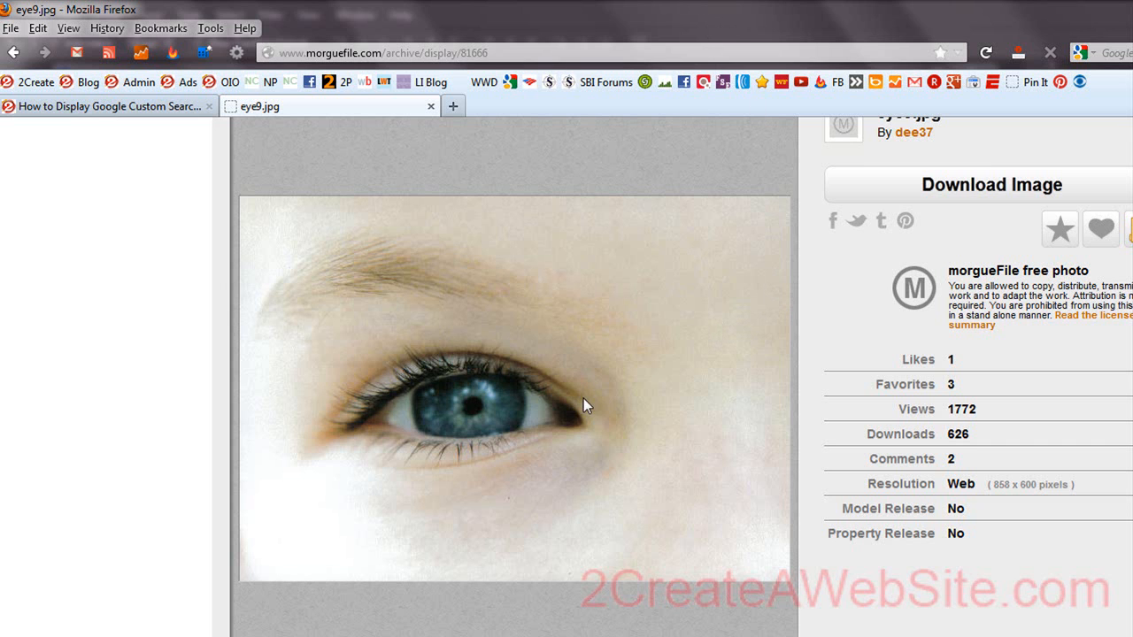
Copy the eye photo from the morgueFile page and paste it into the blank Untitled-8 document in Photoshop.
right_click(458, 377)
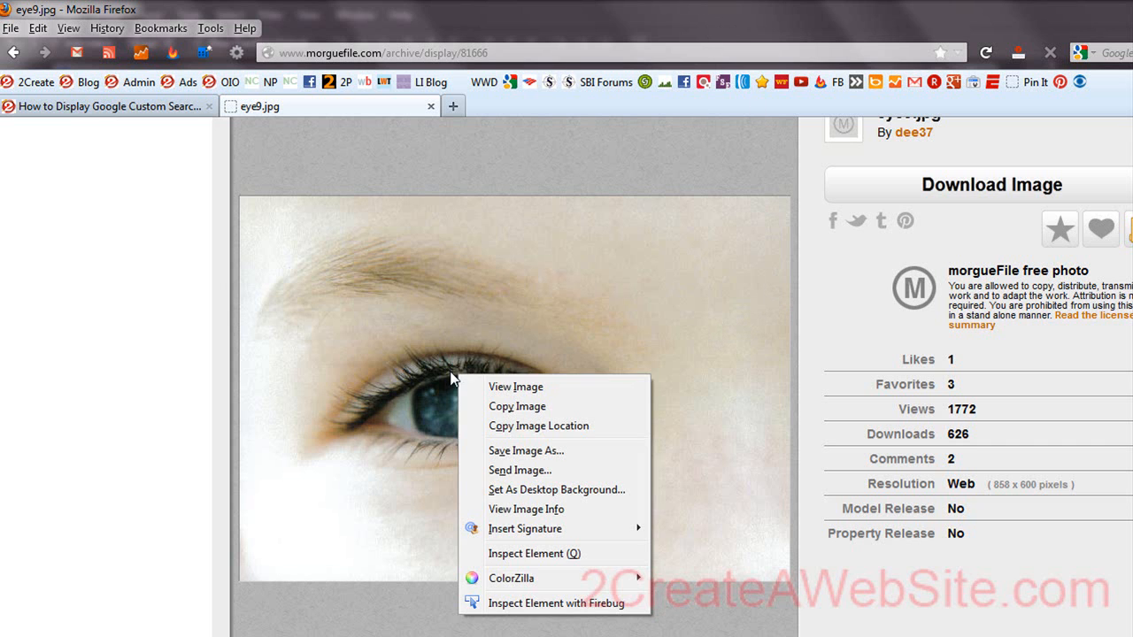
left_click(490, 408)
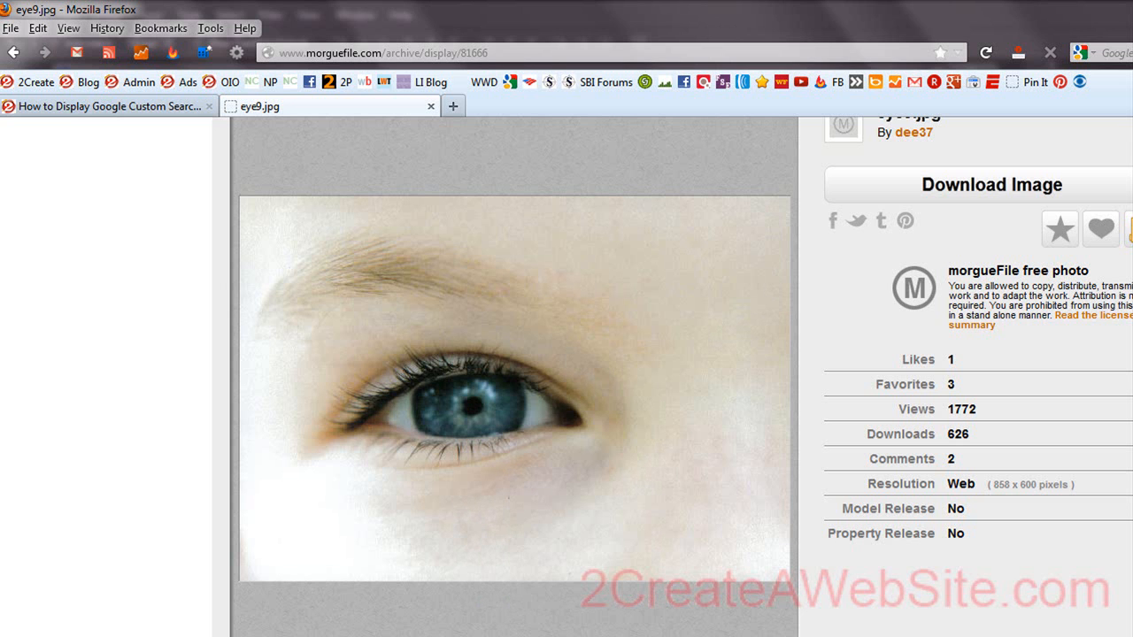
left_click(390, 624)
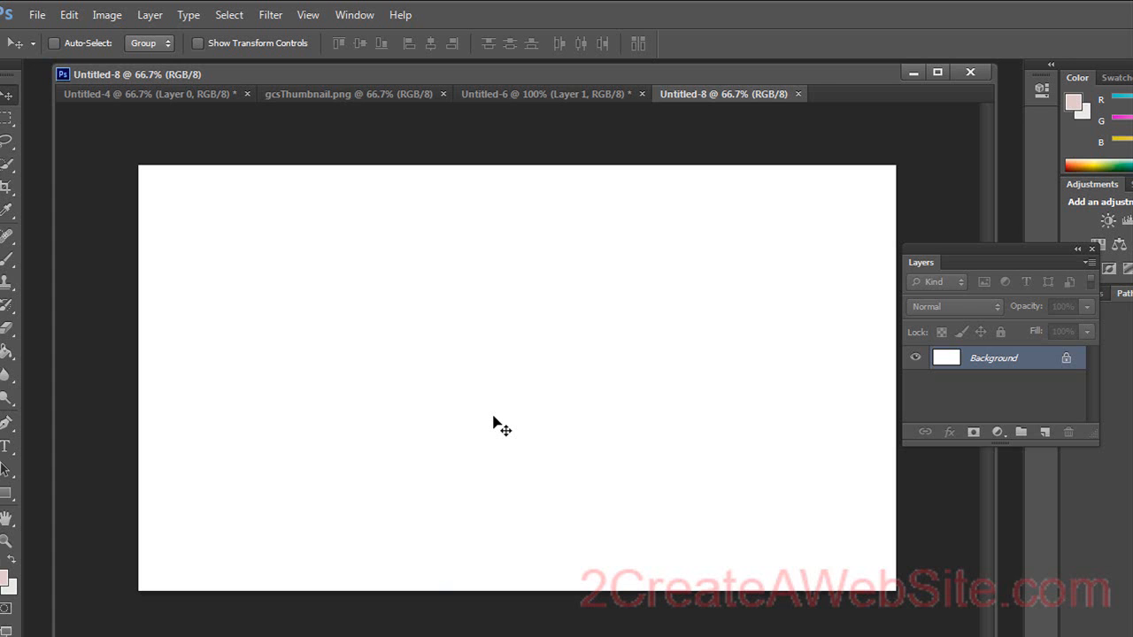
key("ctrl+v")
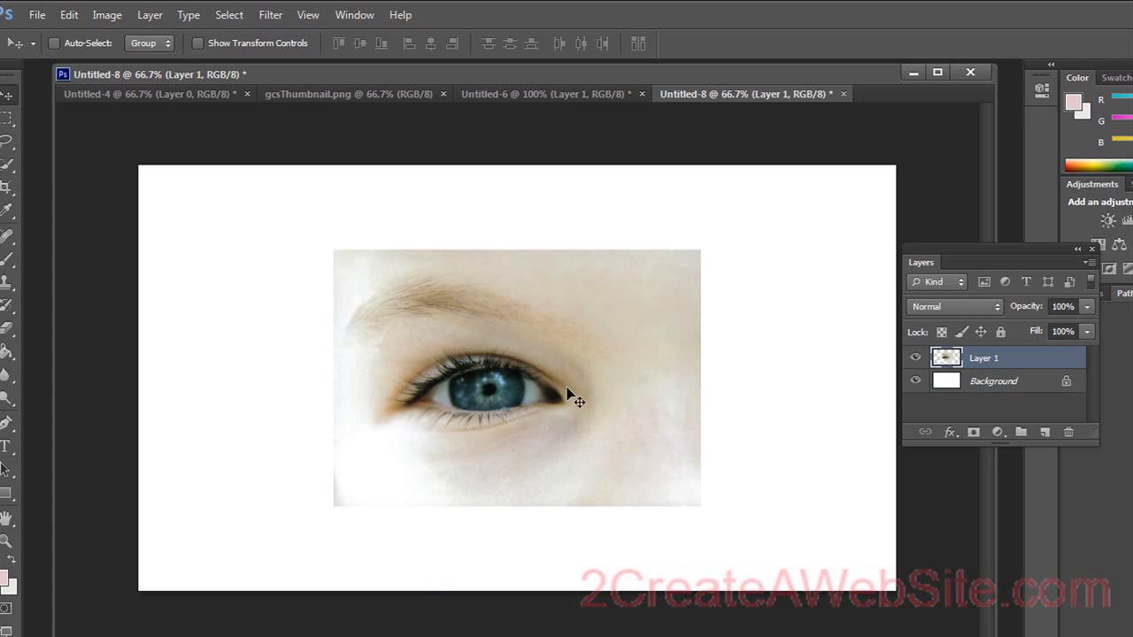
Enlarge and position the eye photo with Free Transform to cover nearly the whole canvas, with the eye at upper left.
left_click_drag(576, 425, 549, 418)
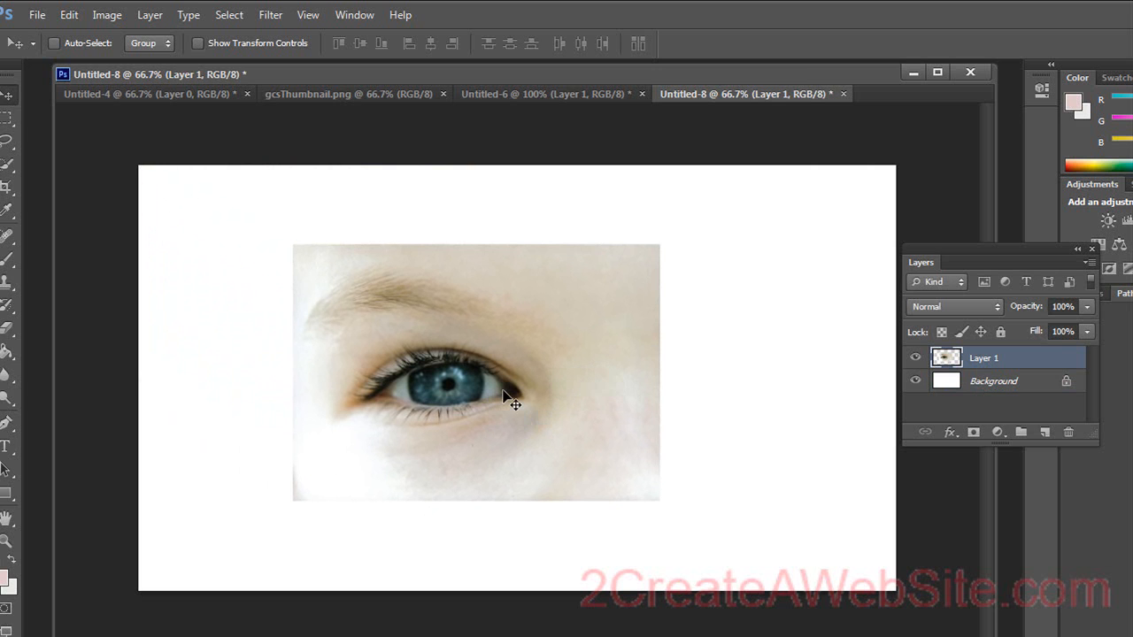
key("ctrl+t")
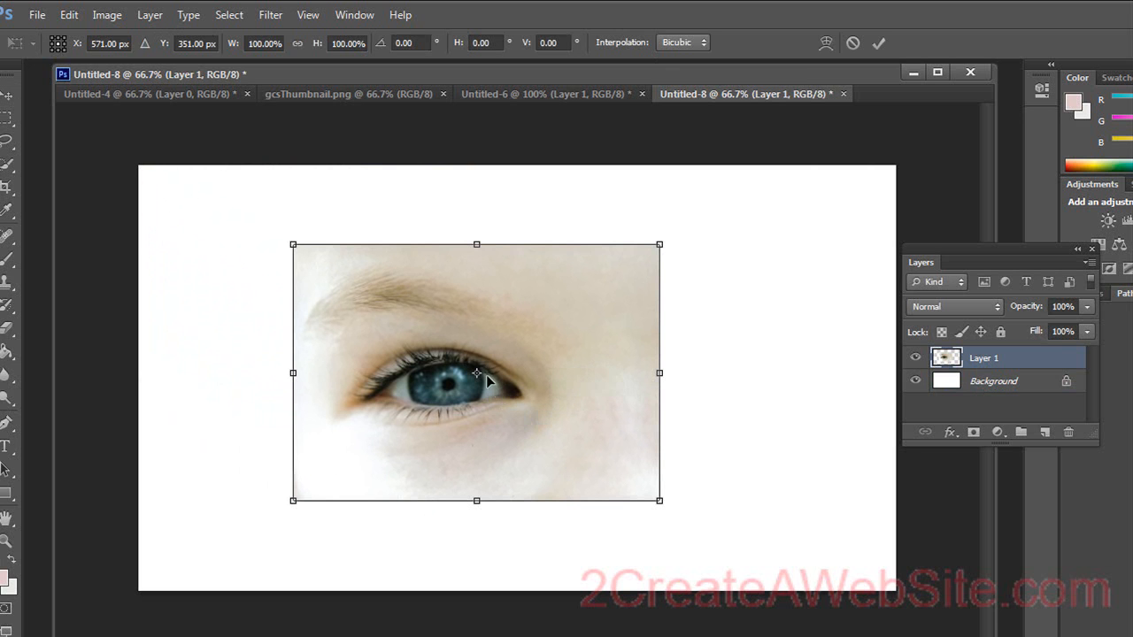
left_click_drag(294, 245, 115, 120)
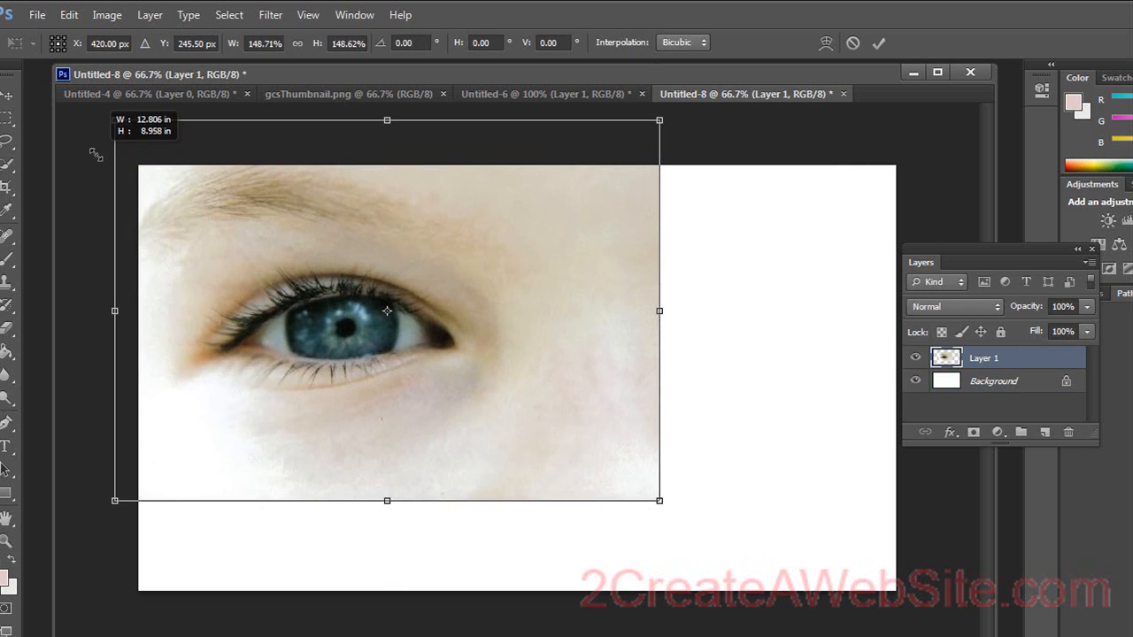
left_click_drag(521, 399, 469, 348)
left_click_drag(610, 451, 938, 607)
left_click_drag(760, 519, 620, 358)
left_click_drag(820, 527, 910, 597)
key("Return")
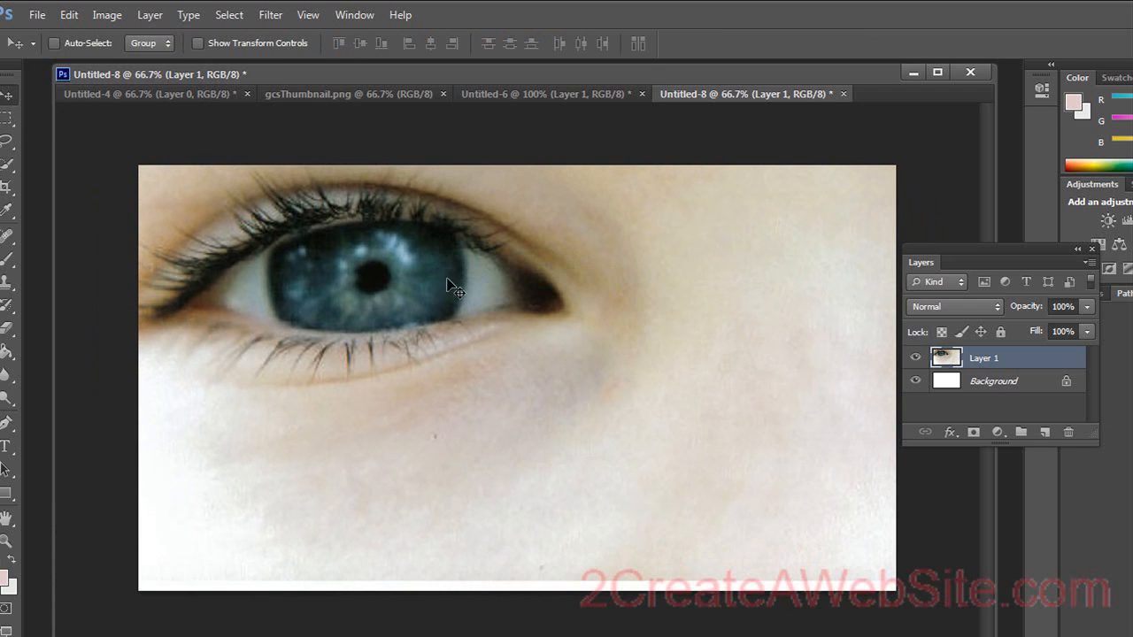
Lower the eye photo layer's opacity to 61% in its blending options.
right_click(981, 365)
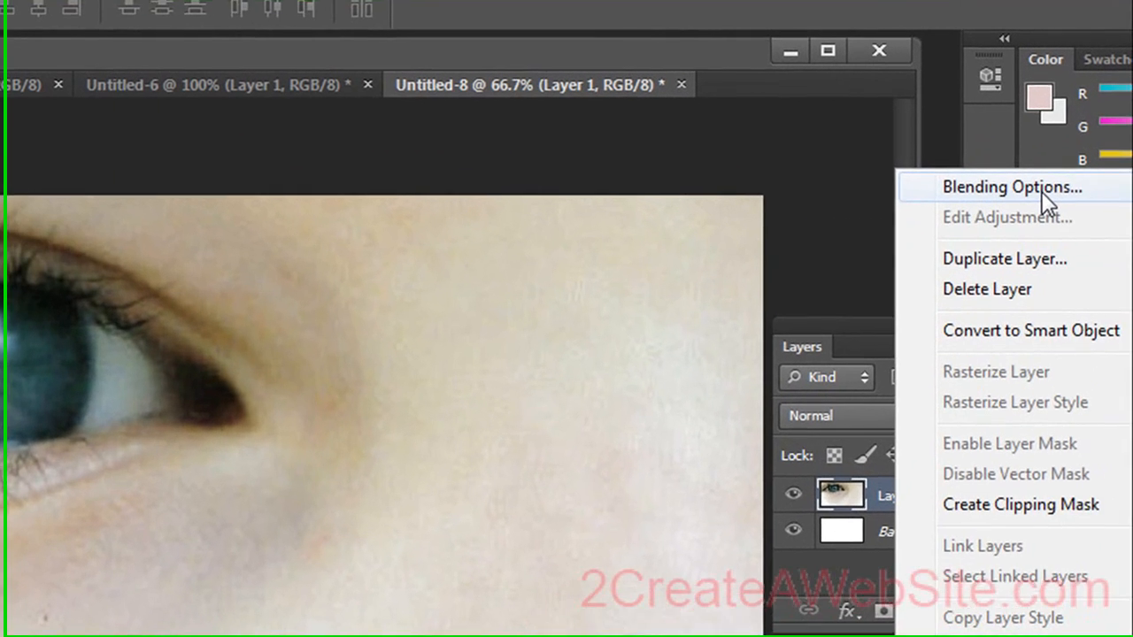
left_click(1030, 193)
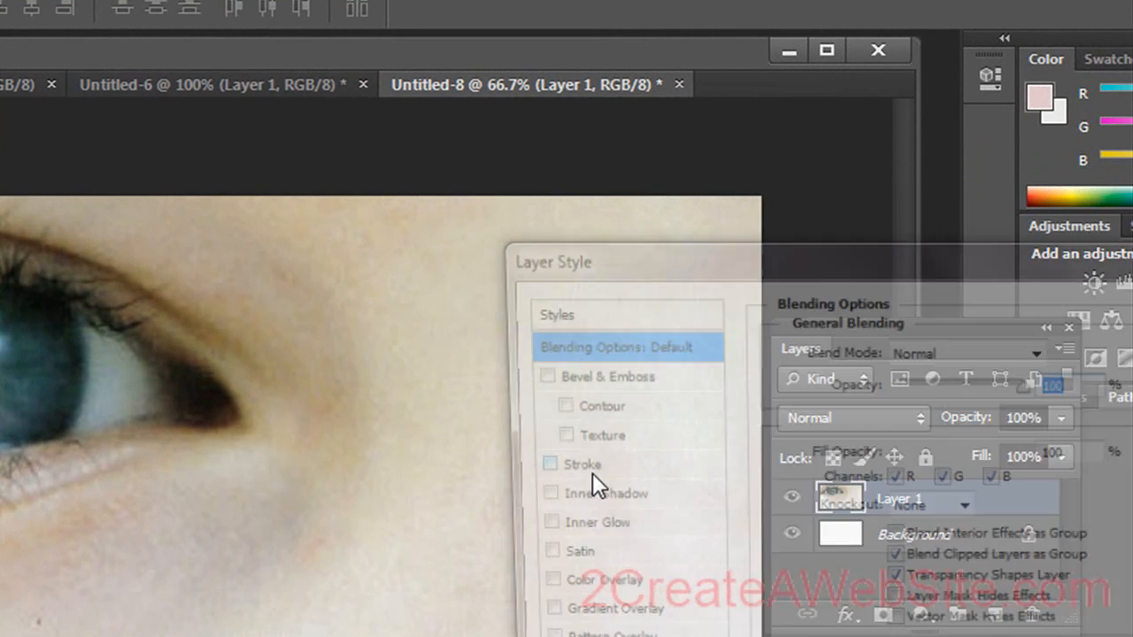
left_click_drag(1028, 385, 975, 380)
left_click(1132, 306)
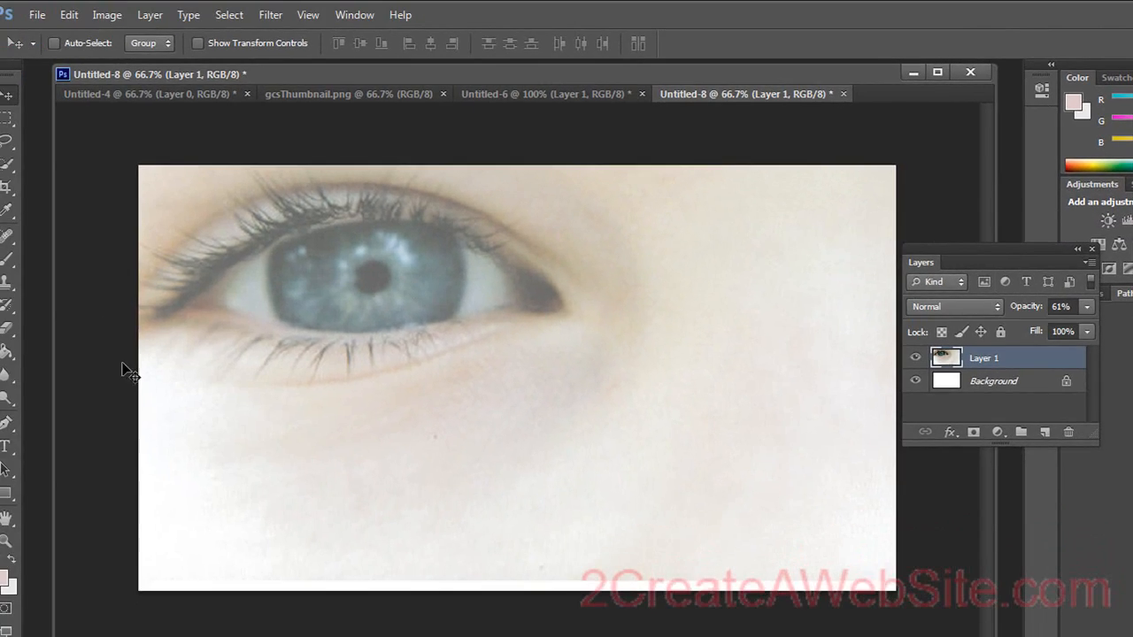
Add a 120 pt title reading "Creating Eye / Catching Thumbnails / for YouTube" on three lines over the eye photo and shift it fully inside the canvas.
left_click(5, 447)
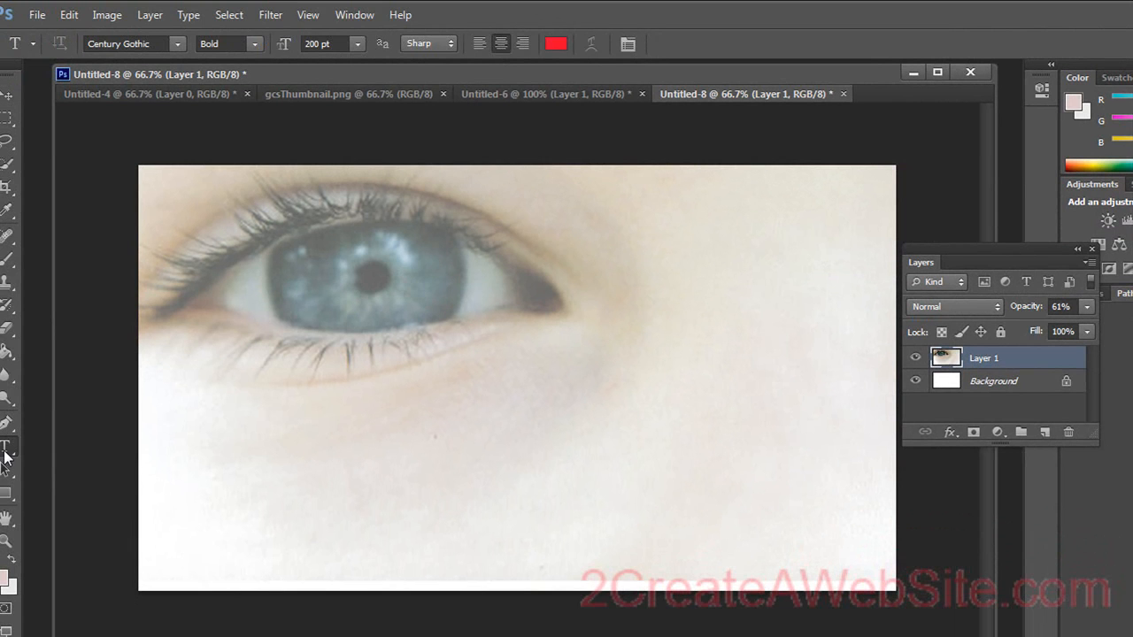
left_click(421, 360)
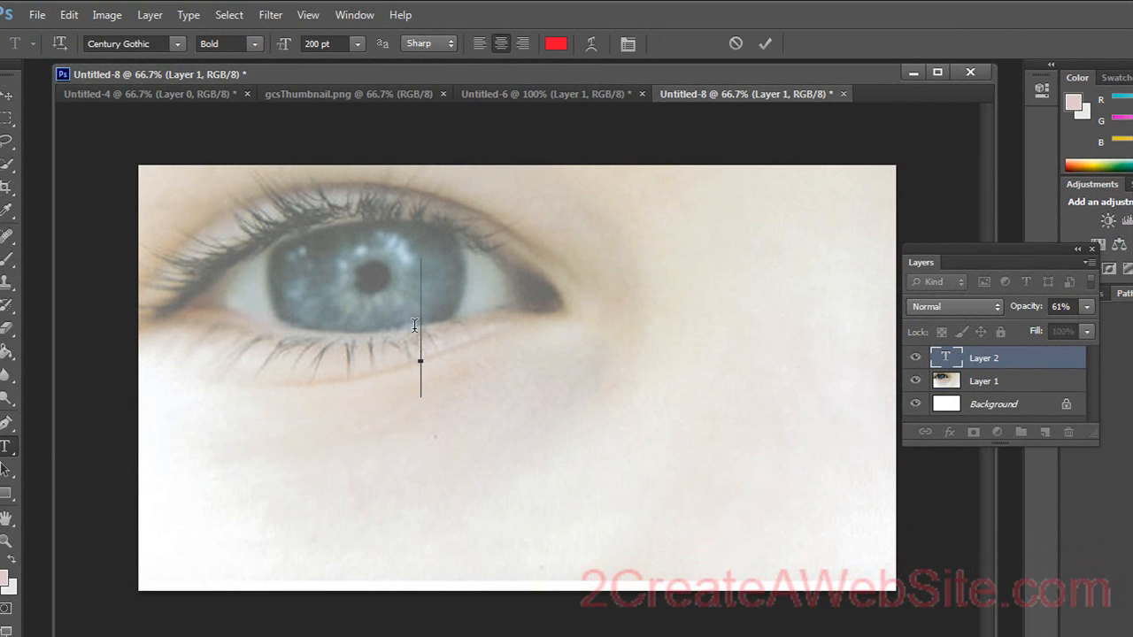
left_click(312, 43)
type("120")
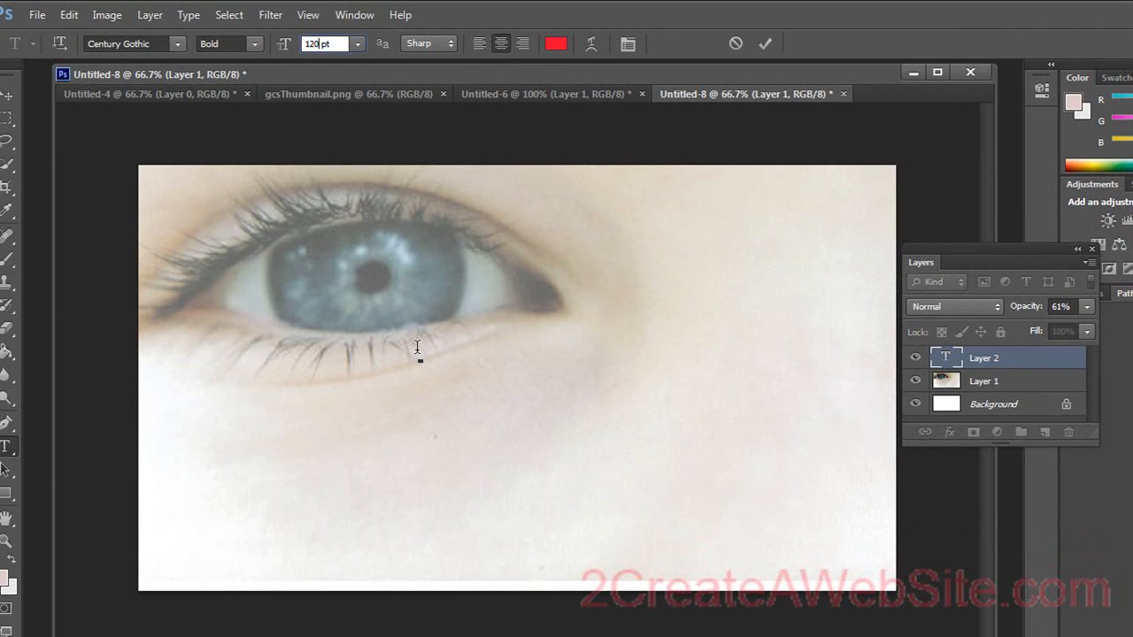
key("Return")
type("C")
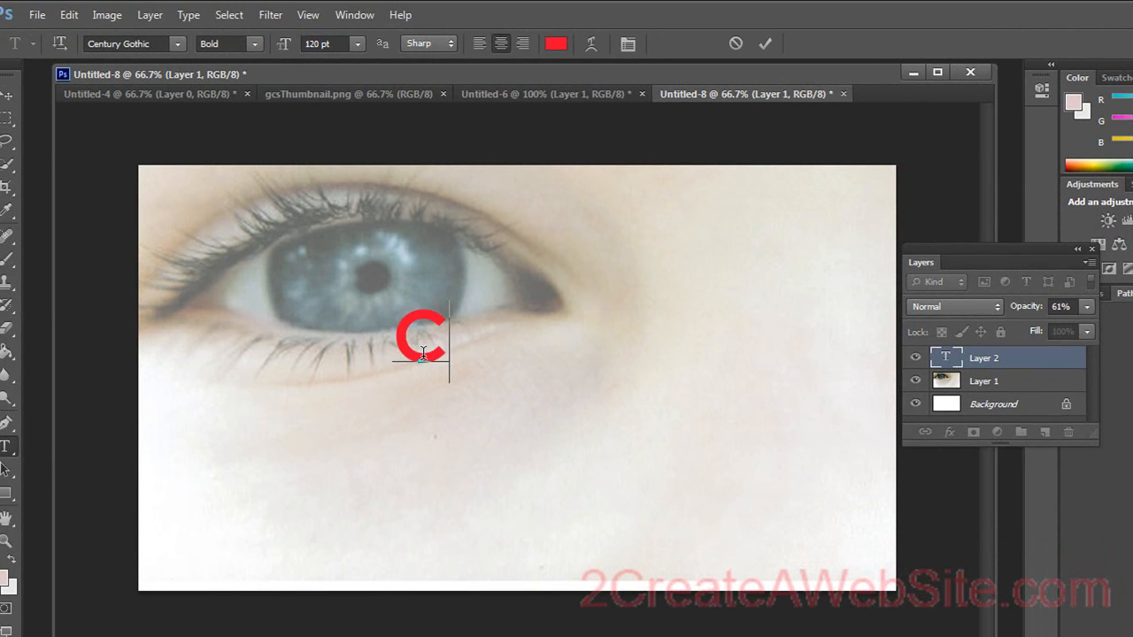
type("reating Eye")
key("Return")
type("Creating Eye atchin")
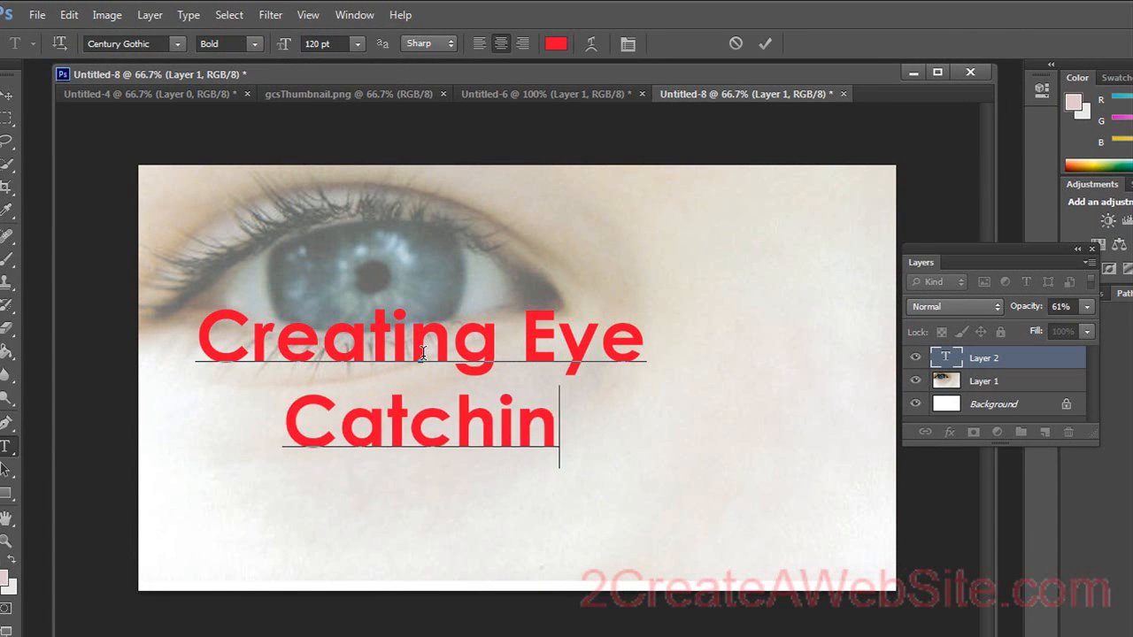
type("g Thumbnails")
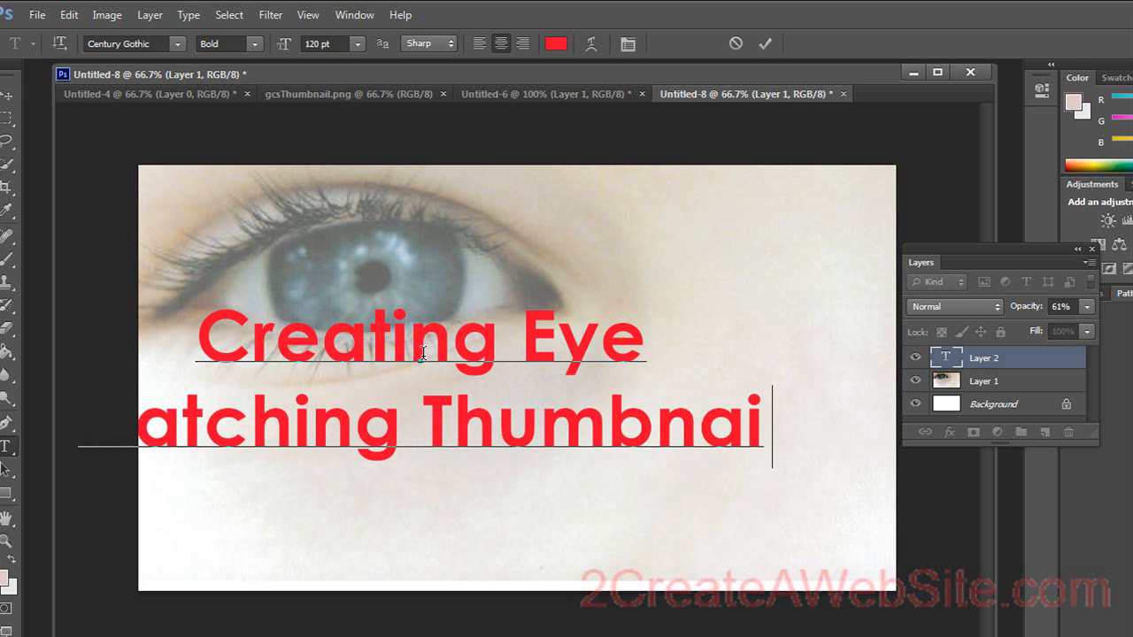
key("Return")
type("for YouTube")
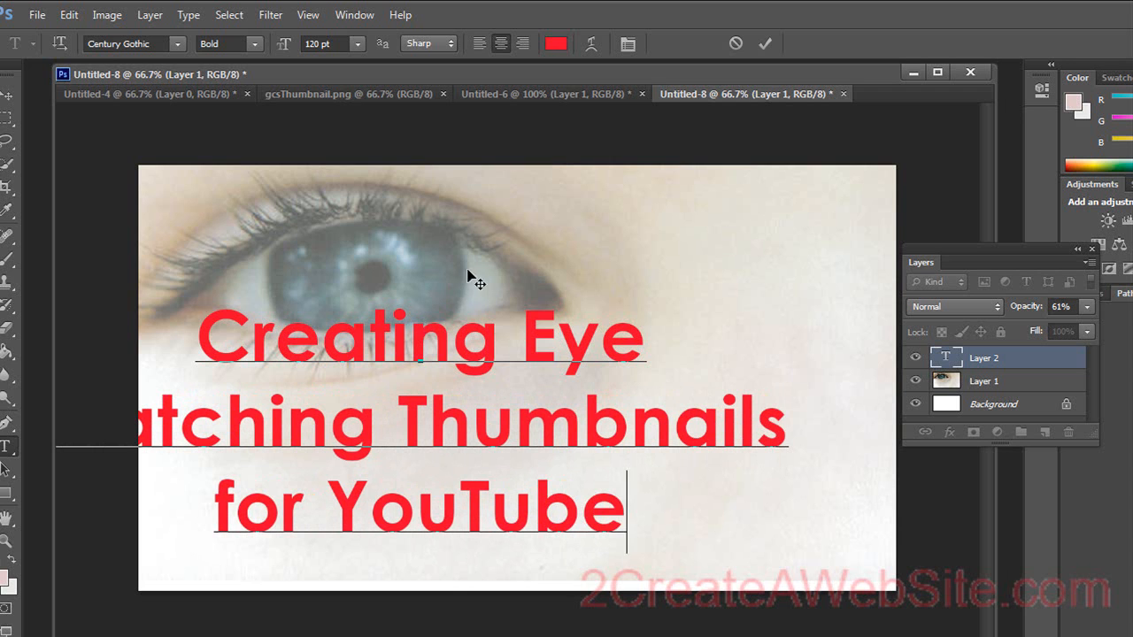
left_click(761, 45)
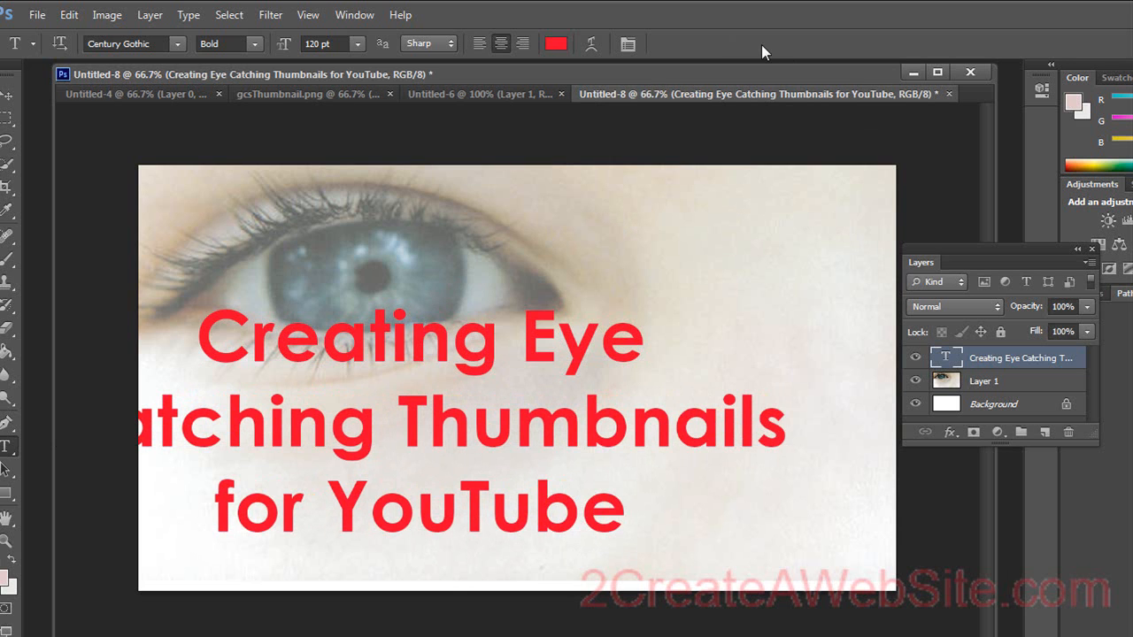
left_click(8, 95)
left_click_drag(345, 348, 442, 355)
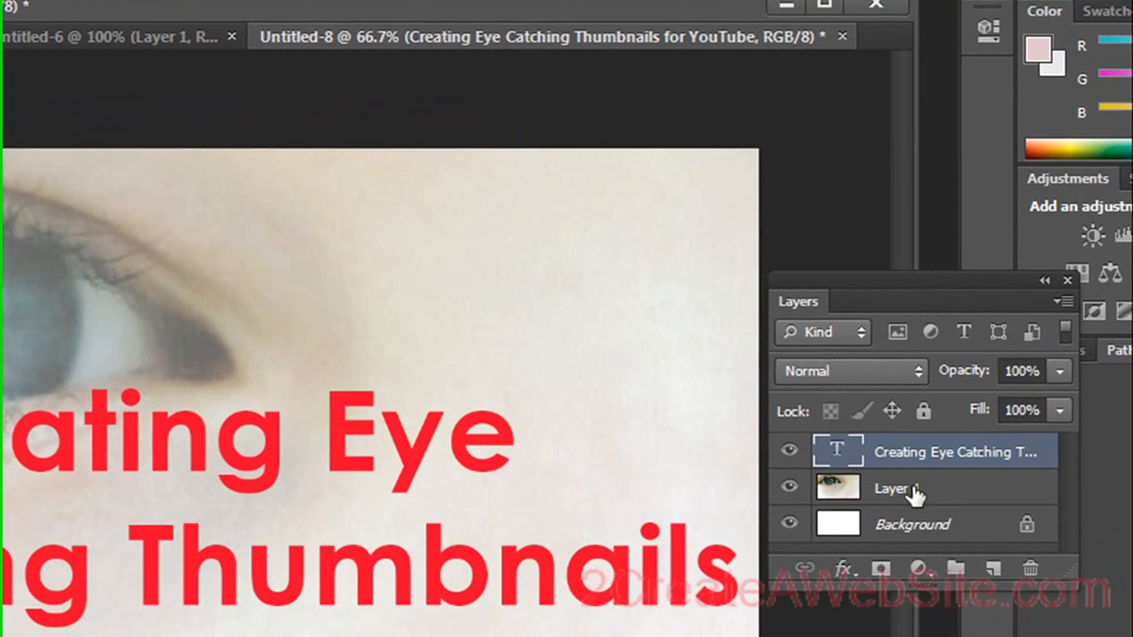
Apply a 3 px black outside stroke layer style to the "Creating Eye Catching Thumbnails for YouTube" text layer.
right_click(914, 462)
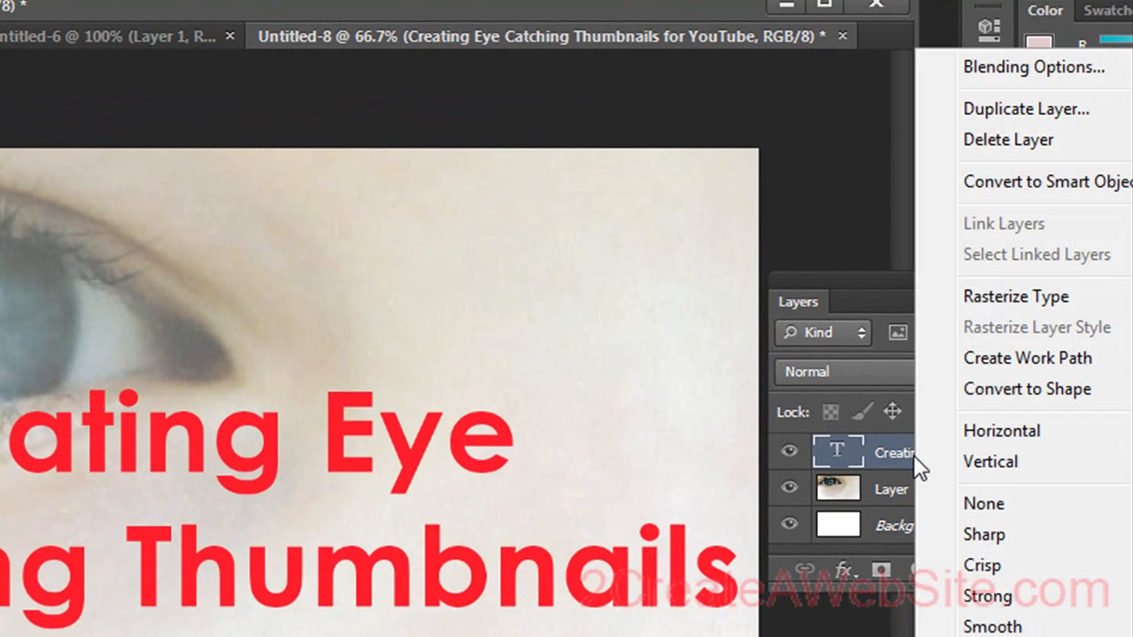
left_click(1048, 71)
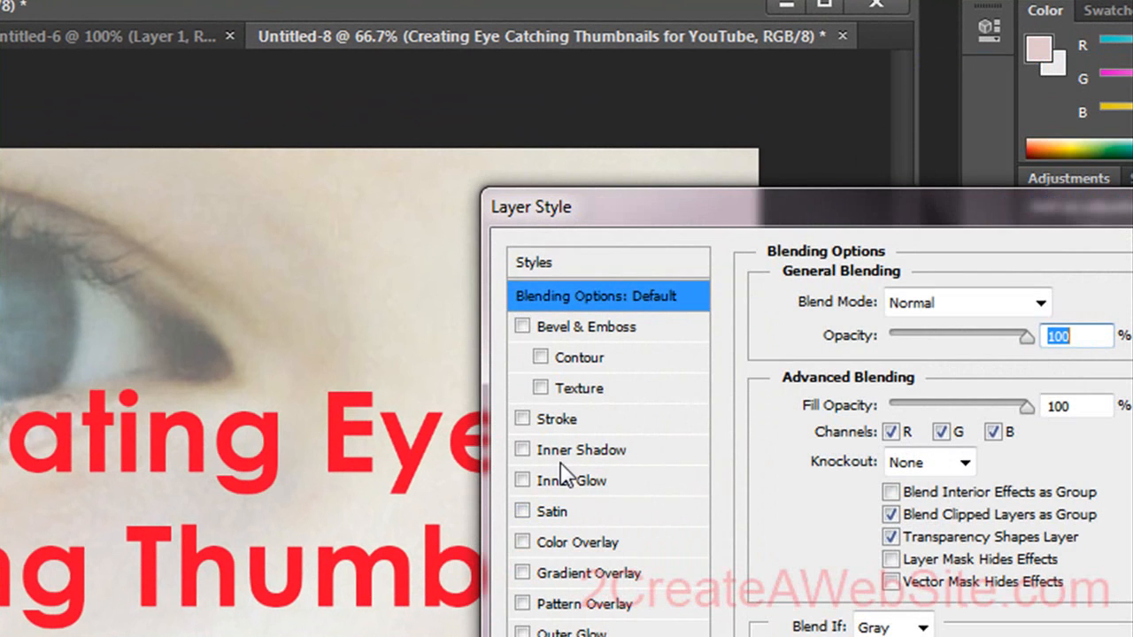
left_click(545, 424)
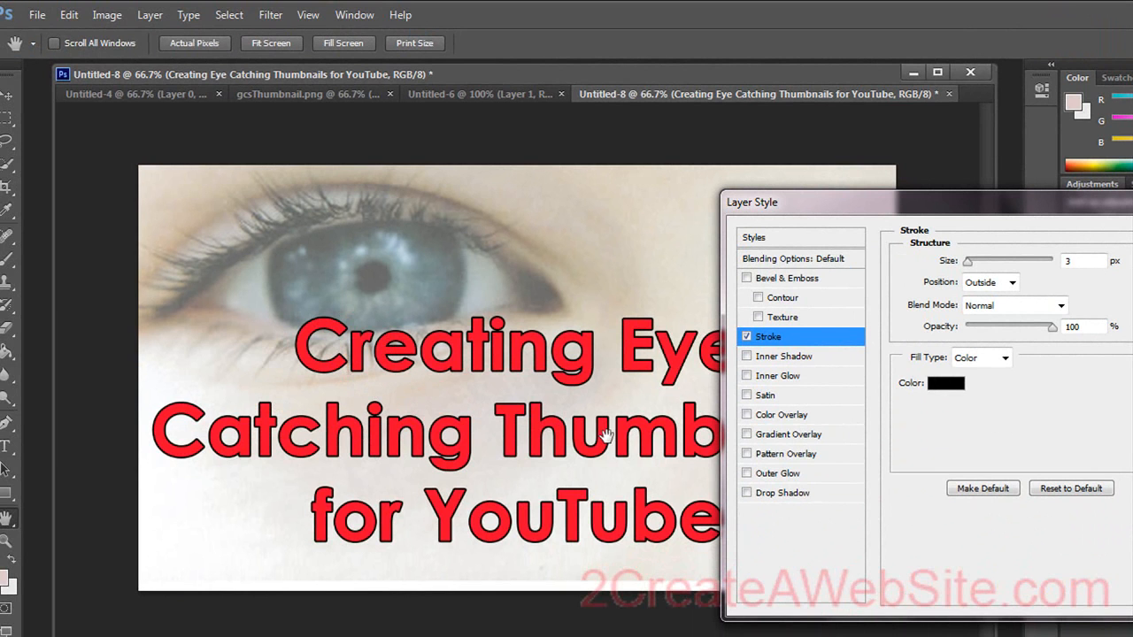
key("Return")
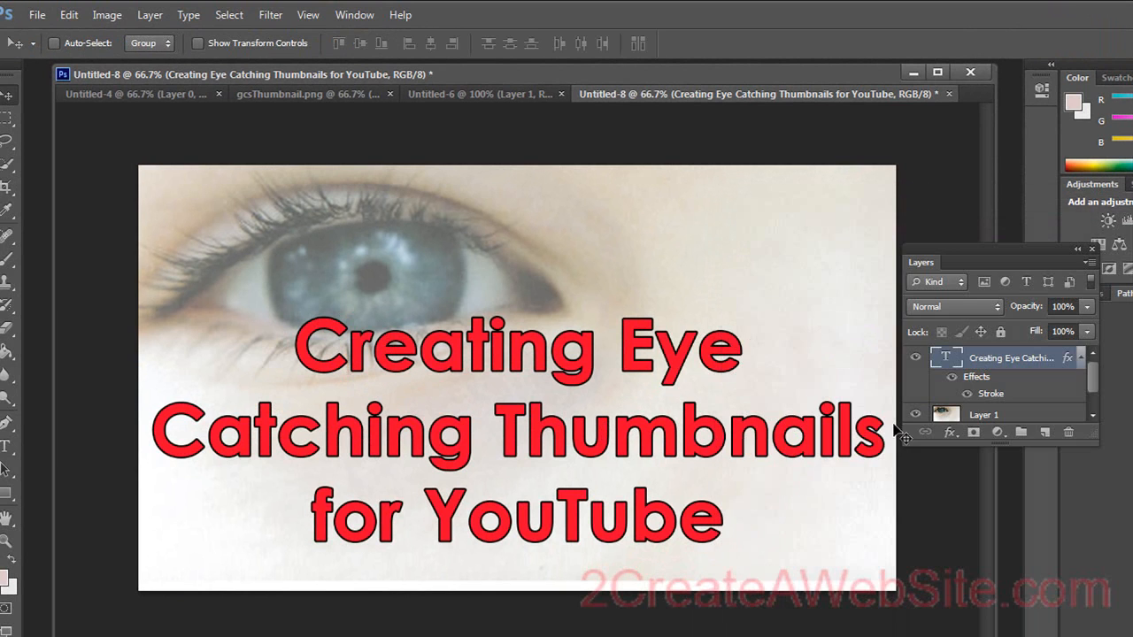